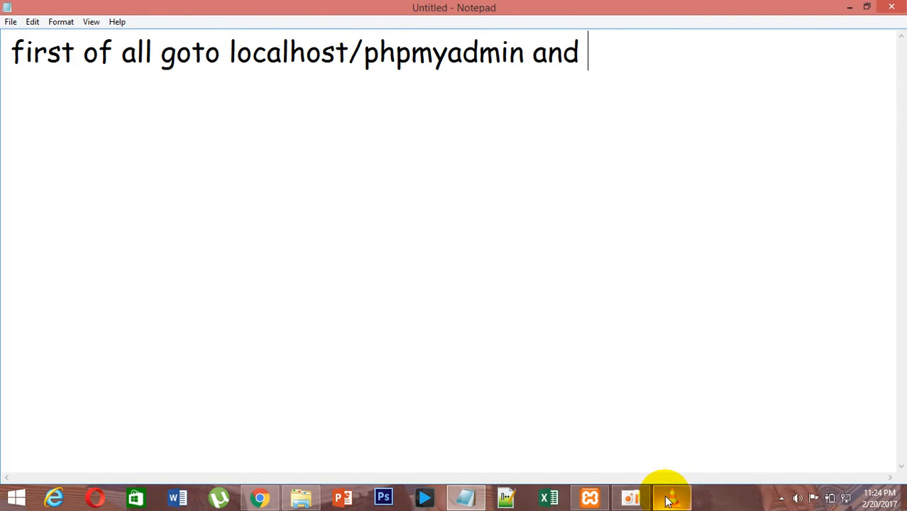
Write the note "first of all goto localhost/phpmyadmin and create a database and user and assign it to the db with all preiligies".
type("a")
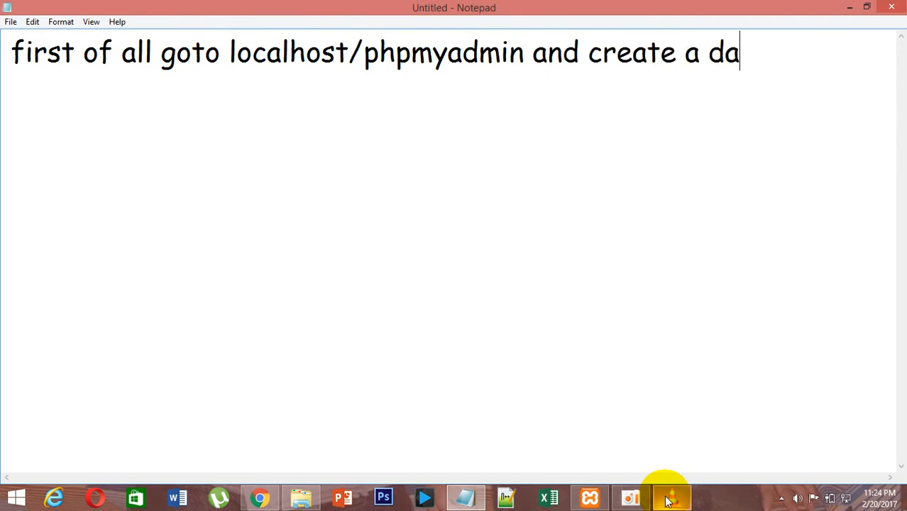
type("tabase and user and assign it to the db with all ")
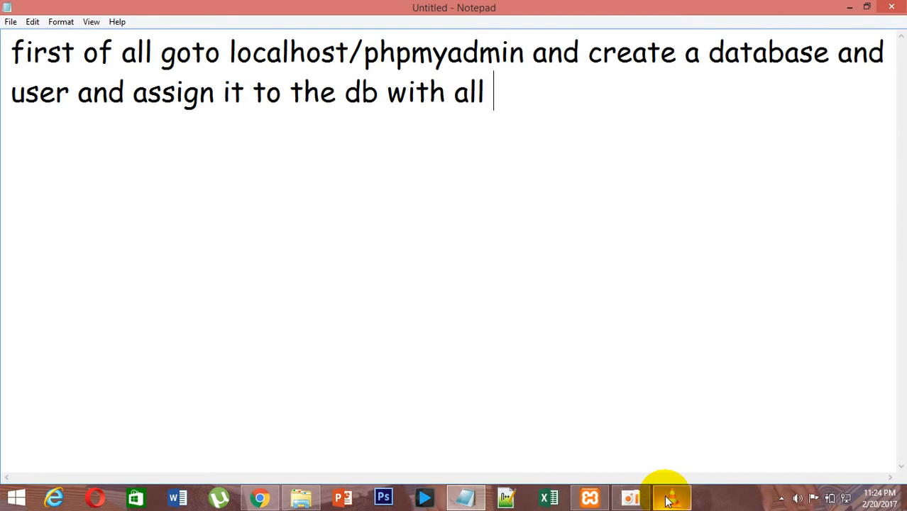
type("preiligies")
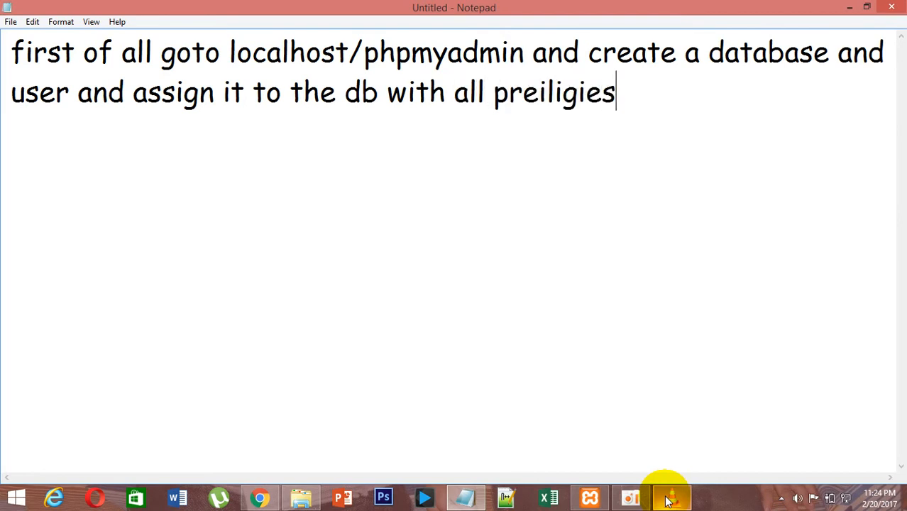
Switch to the browser and open localhost/phpmyadmin.
key("alt+Tab")
key("alt+Tab")
key("alt+Tab")
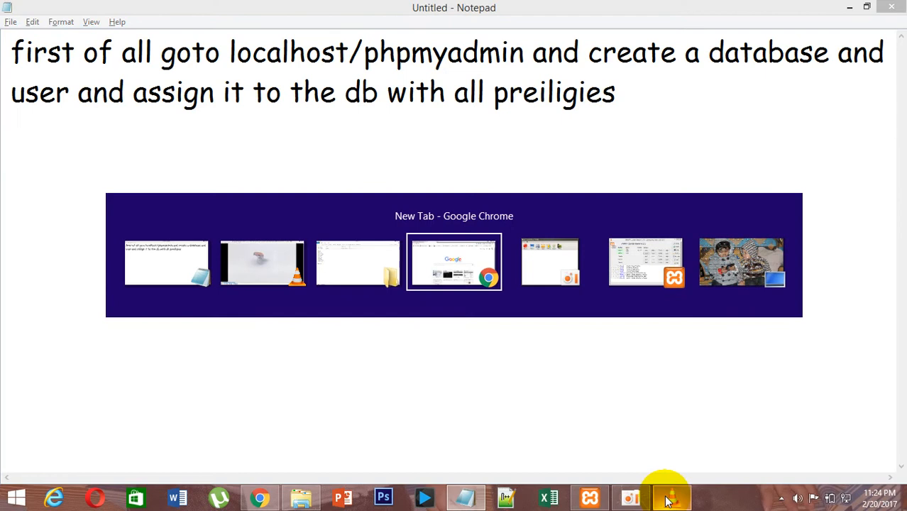
type("localhost/php")
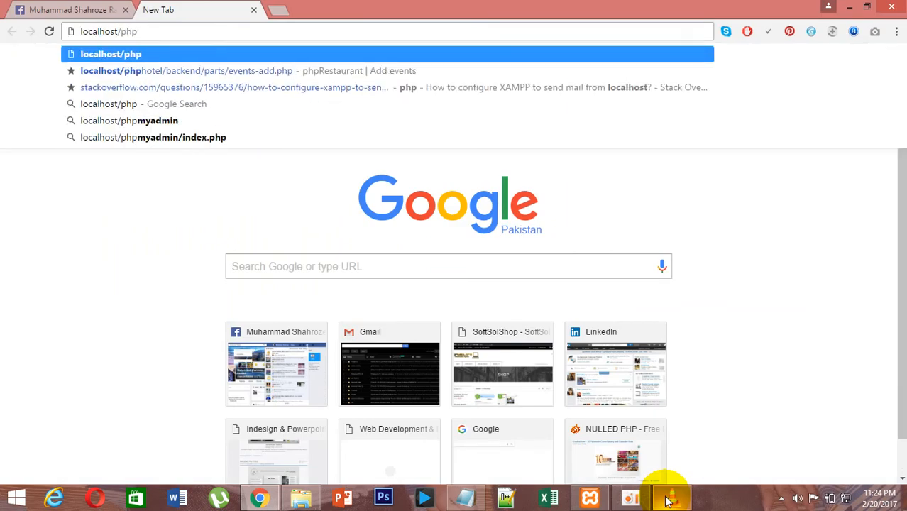
type("myadmin")
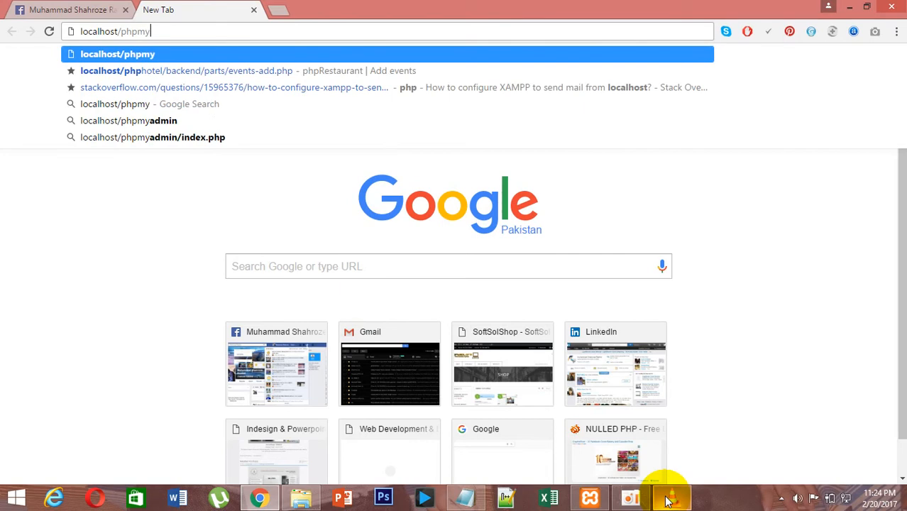
key("Return")
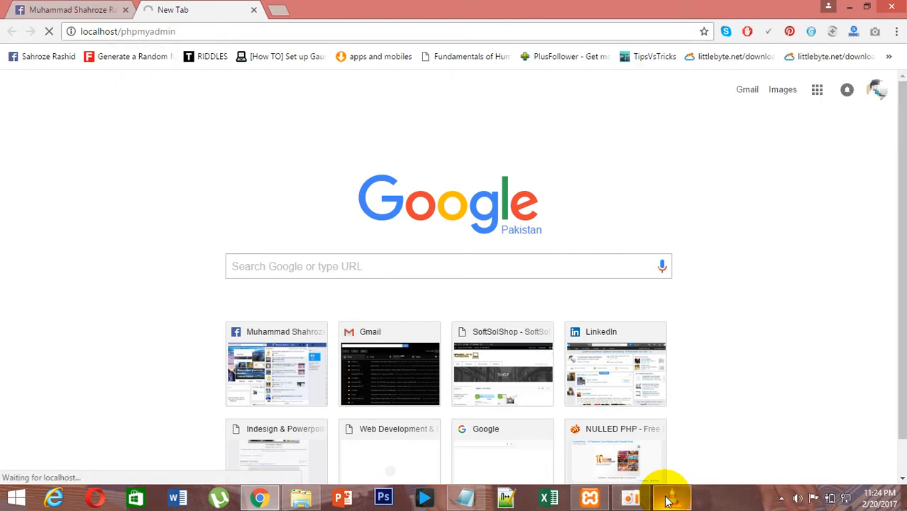
Open the user accounts overview and start adding a new user account.
left_click(586, 499)
left_click(586, 500)
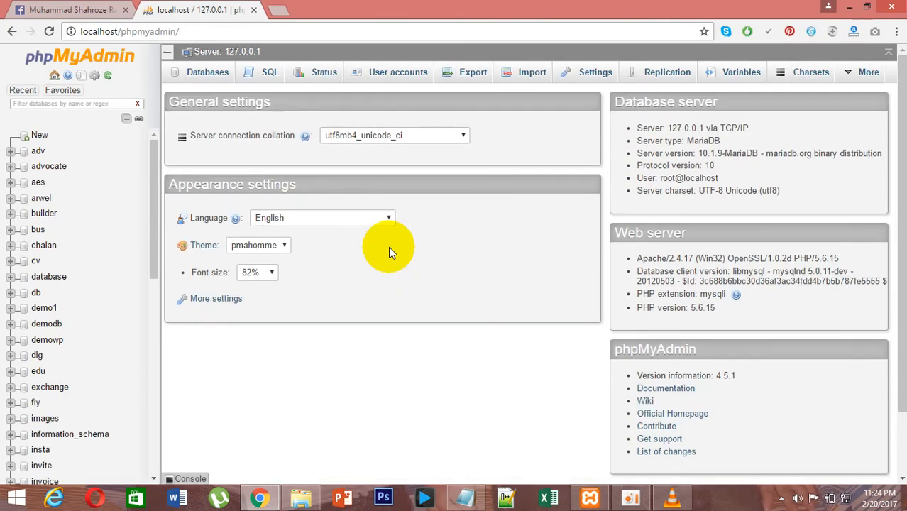
left_click(399, 74)
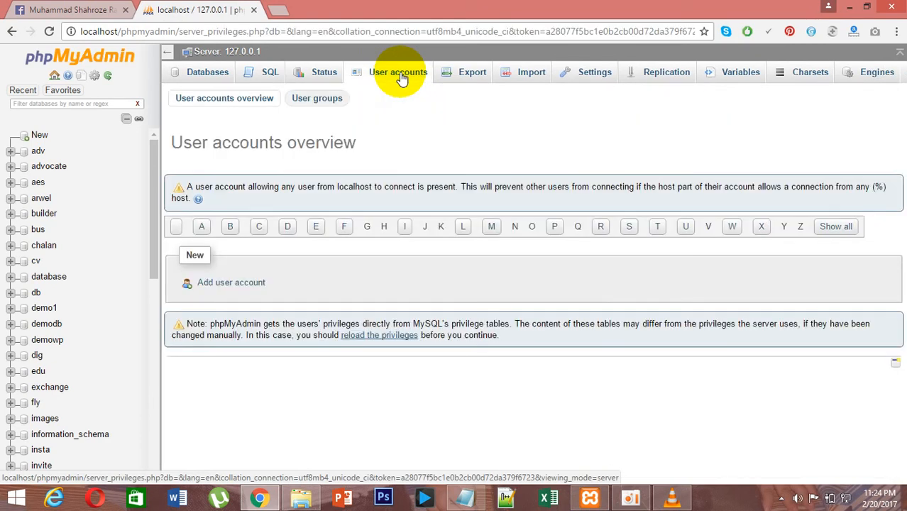
left_click(250, 287)
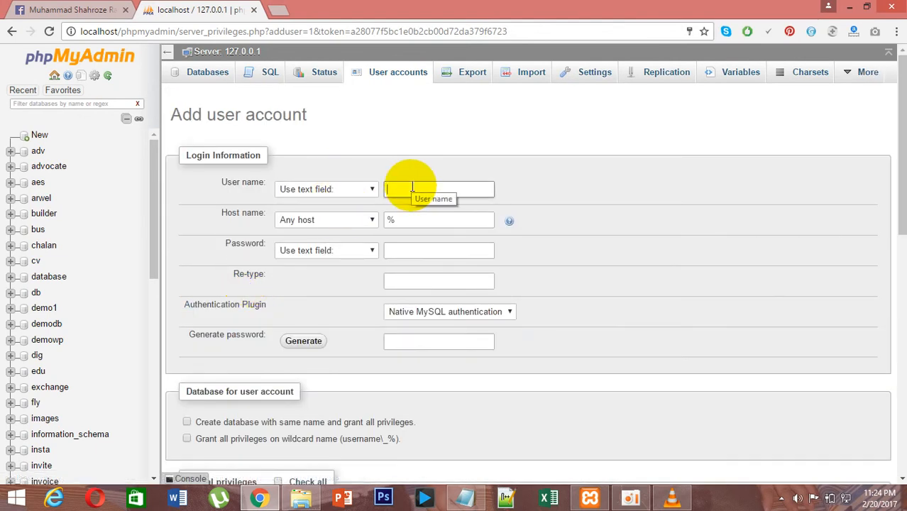
Enter hrm1 as the user name and set the host name to Local.
type("hrm1")
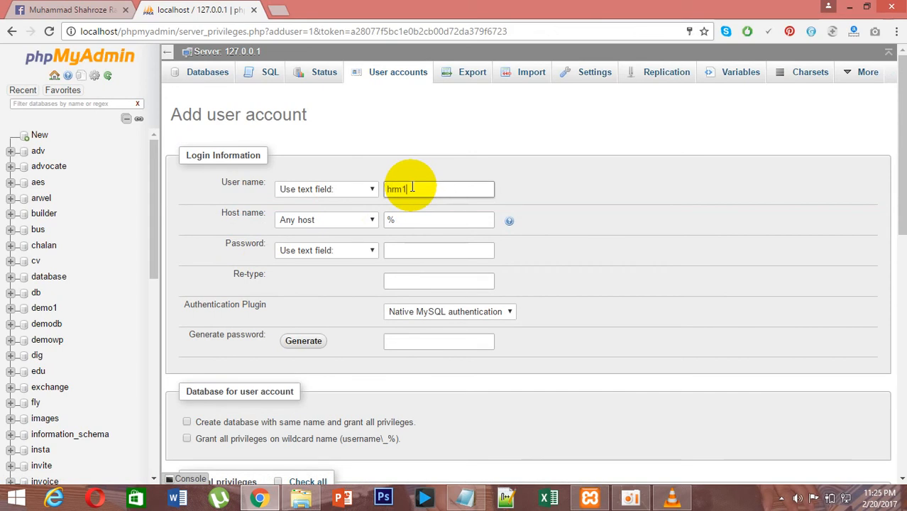
left_click(330, 220)
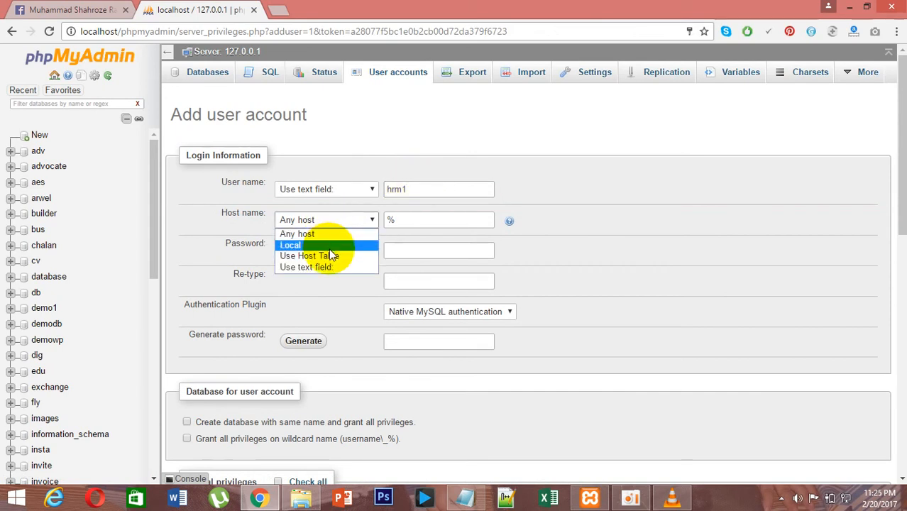
left_click(325, 245)
Enter the account password and re-type it in the confirmation field.
left_click(399, 250)
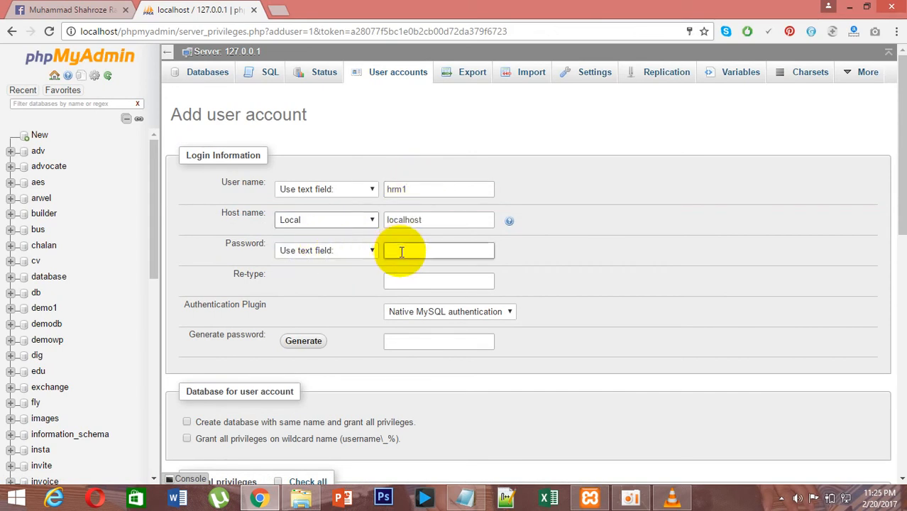
left_click(406, 254)
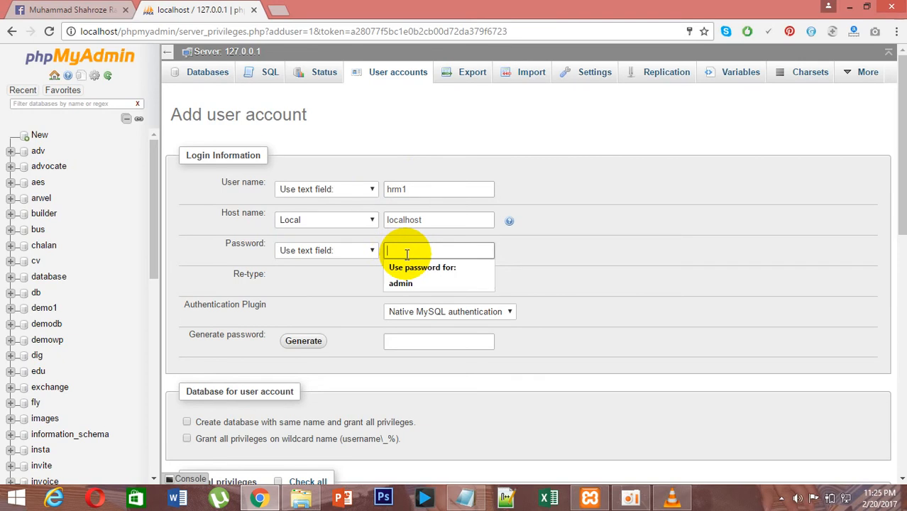
type("12")
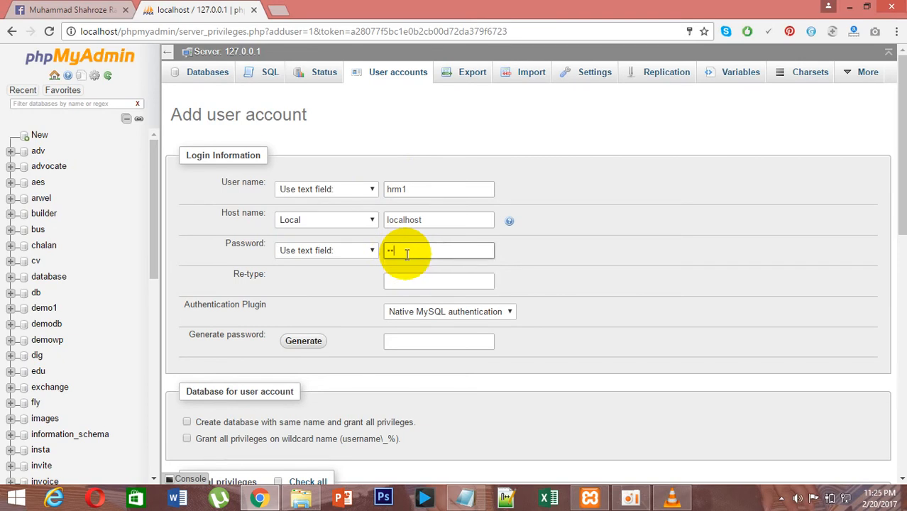
key("Tab")
key("Tab")
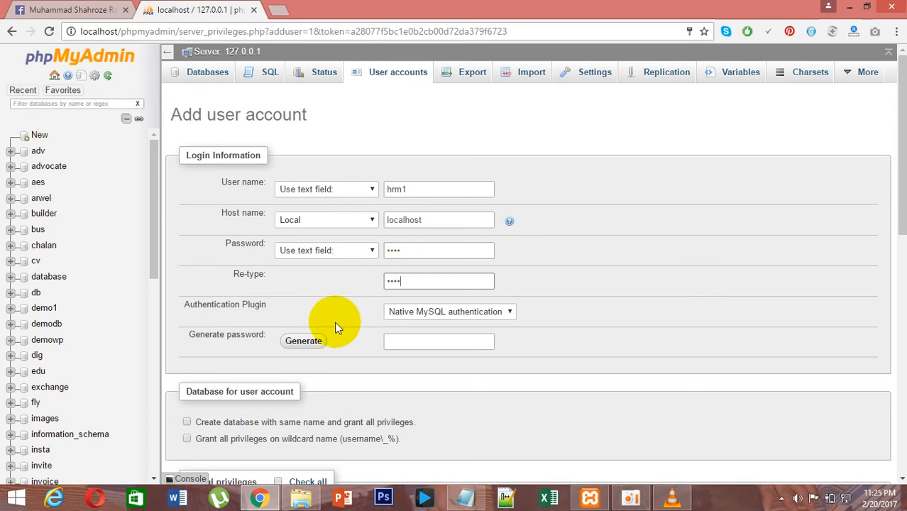
Enable creating a database with the same name with all privileges, and check all global privileges.
left_click(334, 322)
scroll(334, 321, "down", 1)
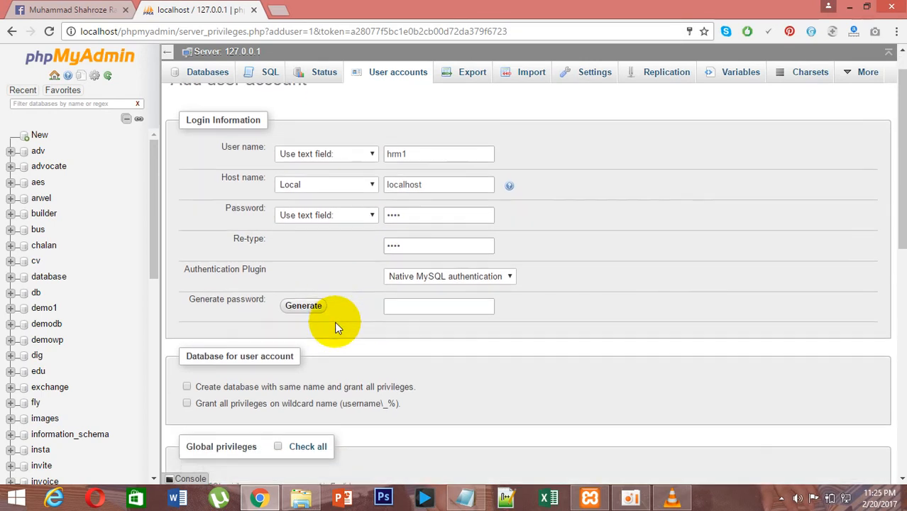
scroll(334, 322, "down", 2)
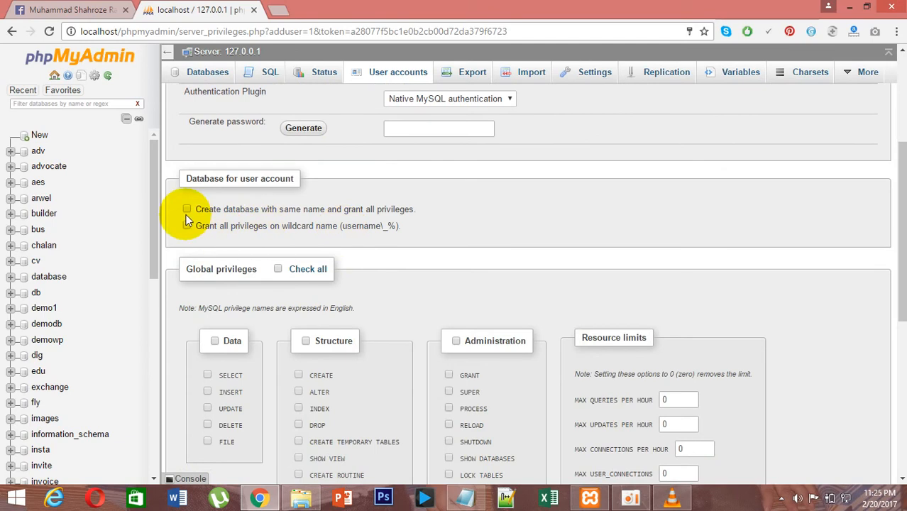
left_click(245, 210)
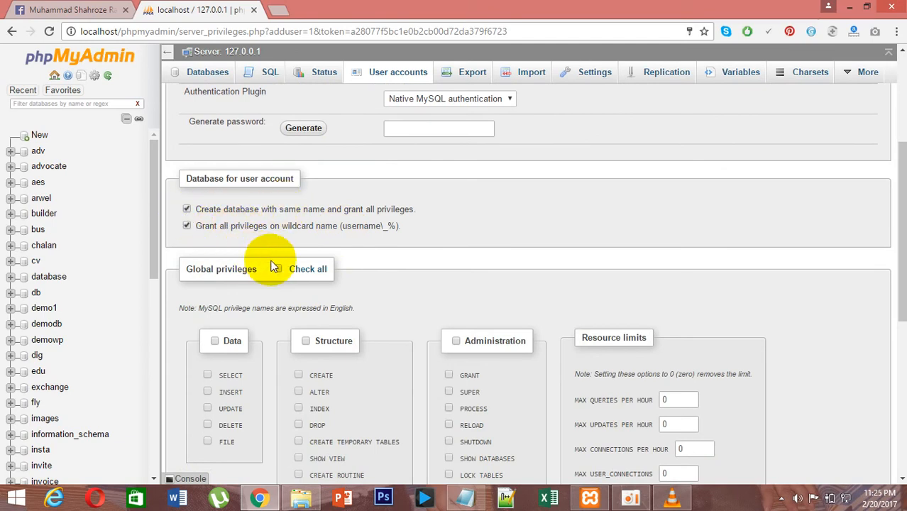
left_click(305, 275)
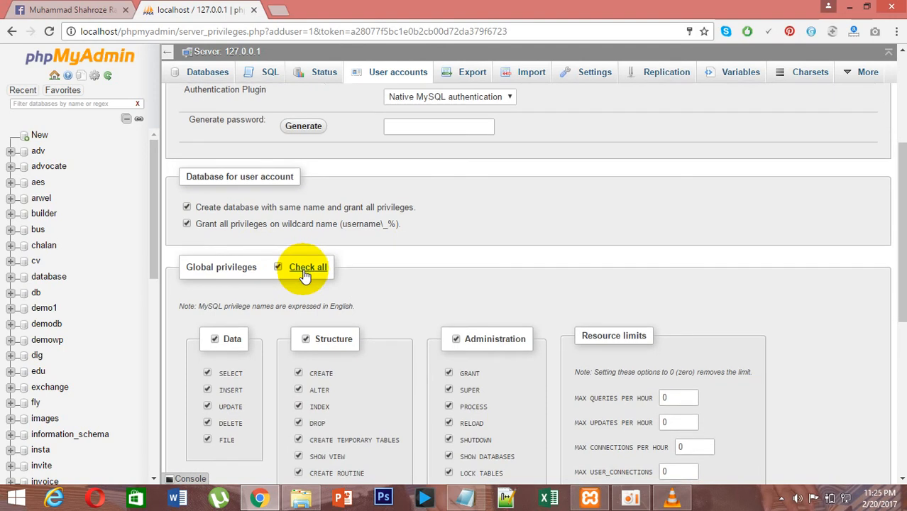
Submit the new user account and dismiss the browser's save-password prompt.
scroll(305, 276, "down", 3)
scroll(304, 275, "down", 2)
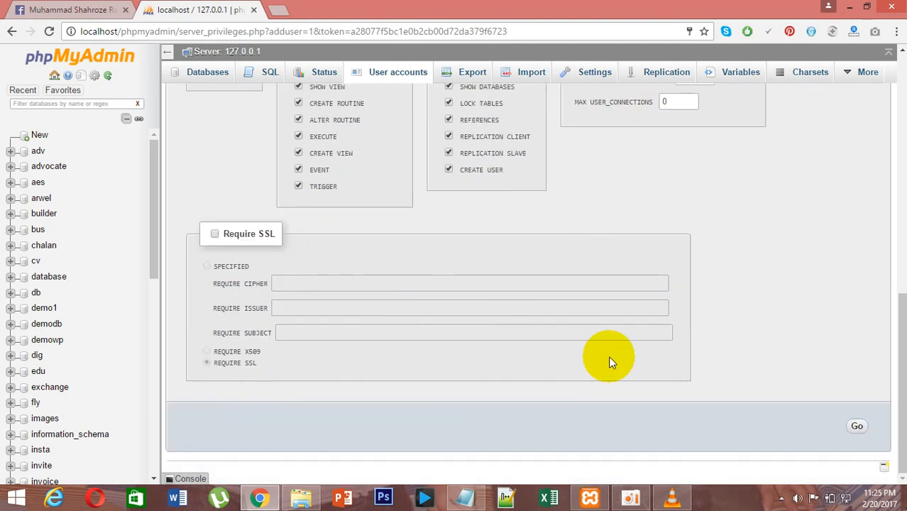
left_click(857, 426)
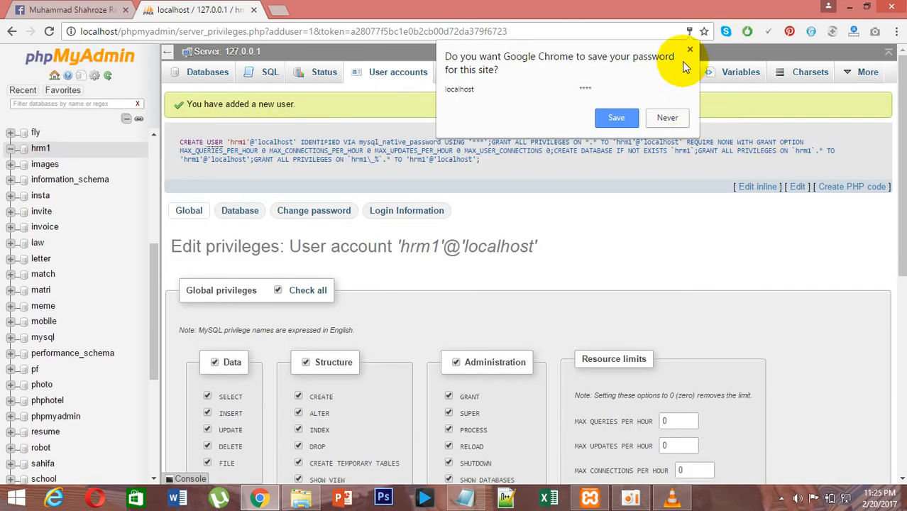
left_click(688, 50)
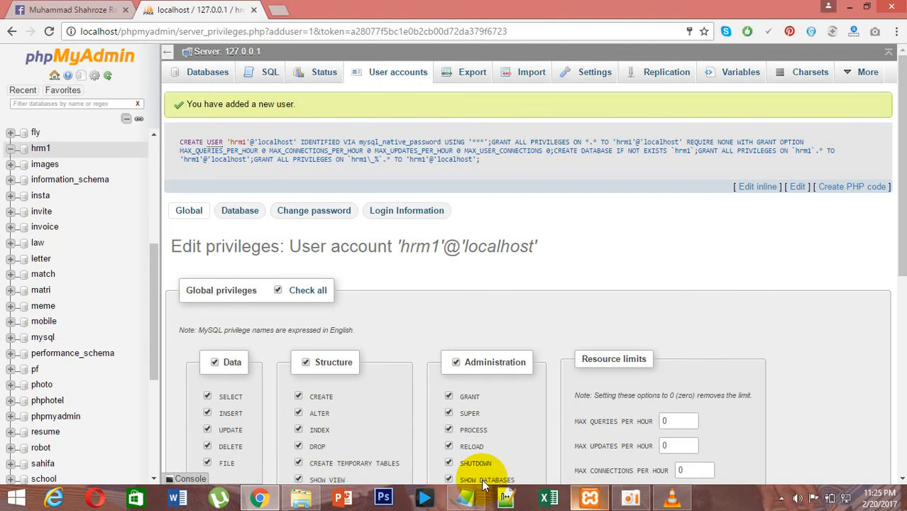
Add the note line "now copy and paste the source code folder into xampp".
left_click(458, 496)
key("Return")
type("no")
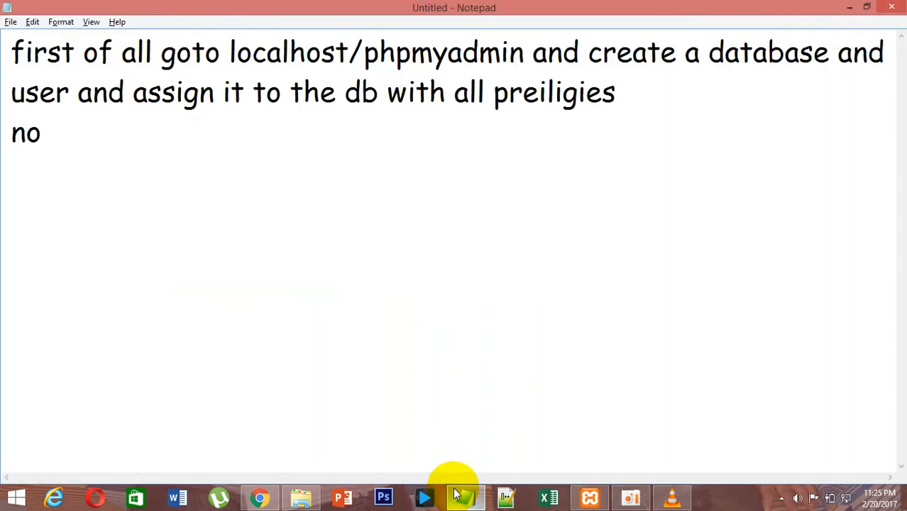
type("w copy and p")
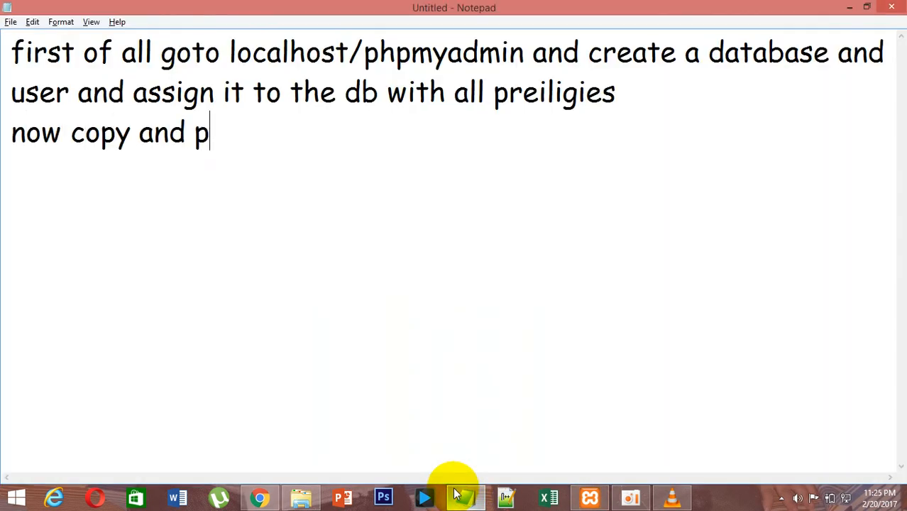
type("aste the s")
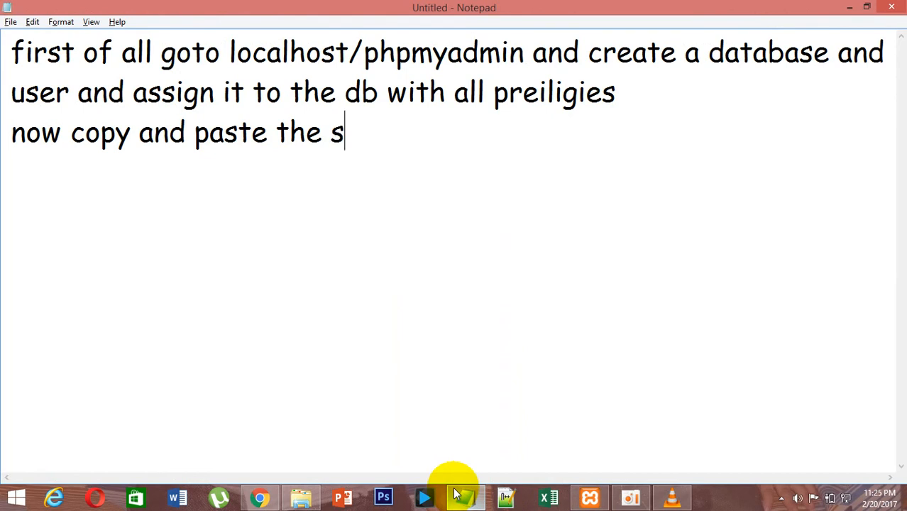
type("ource c")
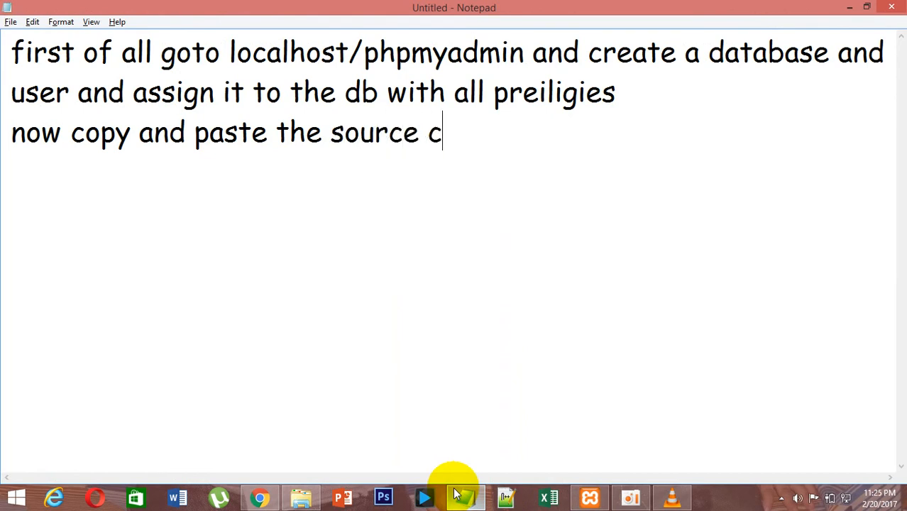
type("ode folder")
key("BackSpace")
key("BackSpace")
type("der into")
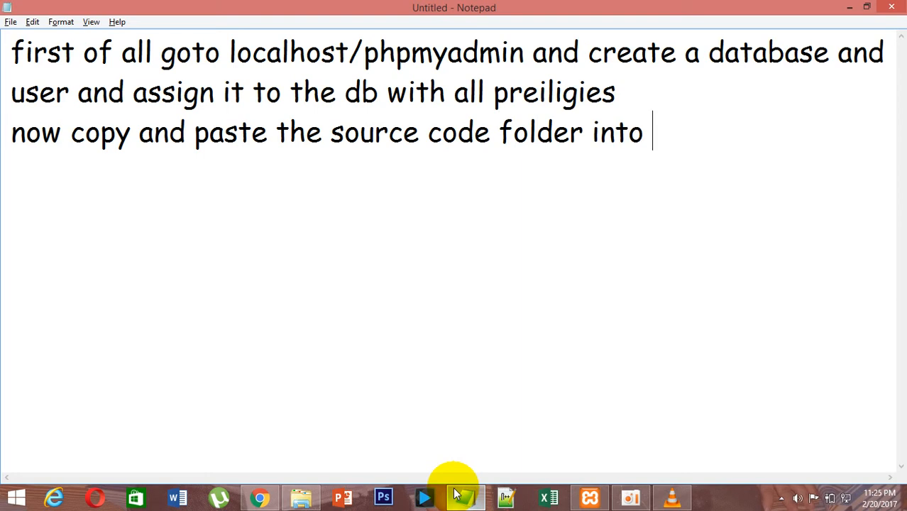
type(" xampp")
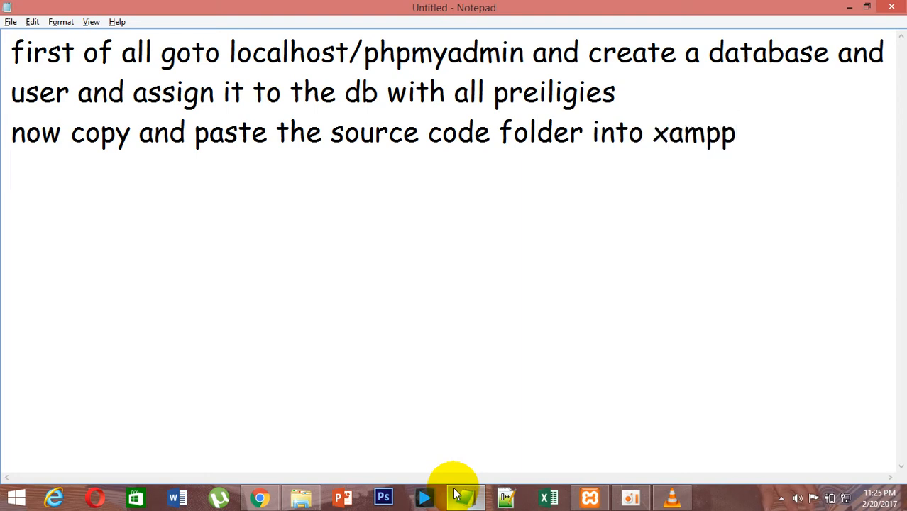
Switch to File Explorer and copy the hrm1 source code folder.
key("alt+Tab")
key("alt+Tab")
key("alt+Tab")
key("alt+Tab")
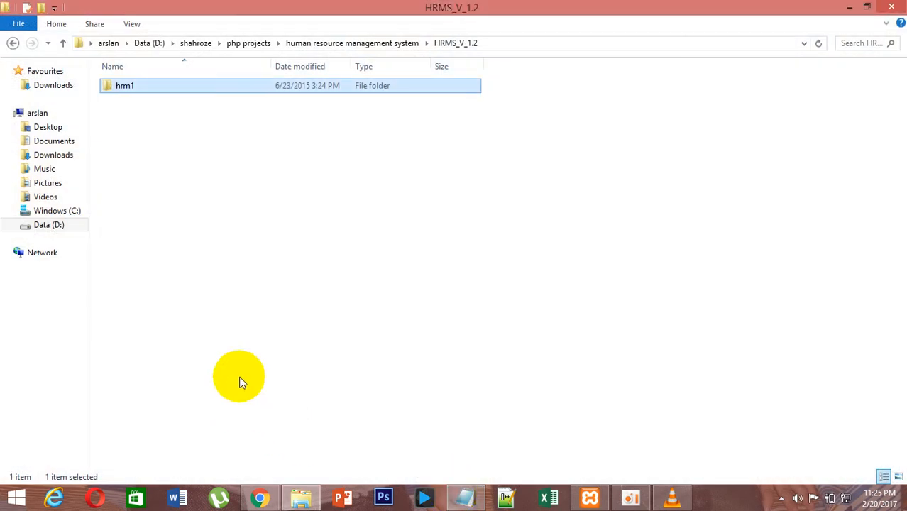
right_click(159, 93)
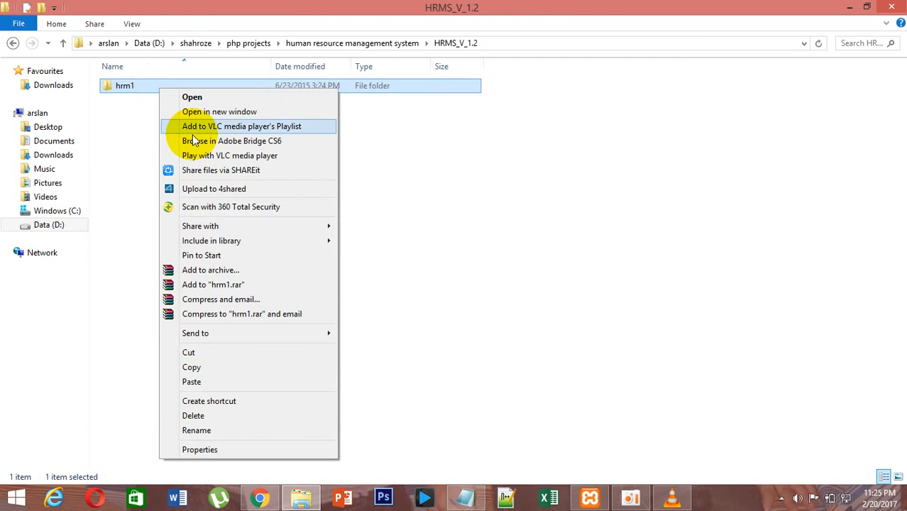
left_click(191, 367)
Navigate to the htdocs folder inside C:\xampp.
left_click(74, 211)
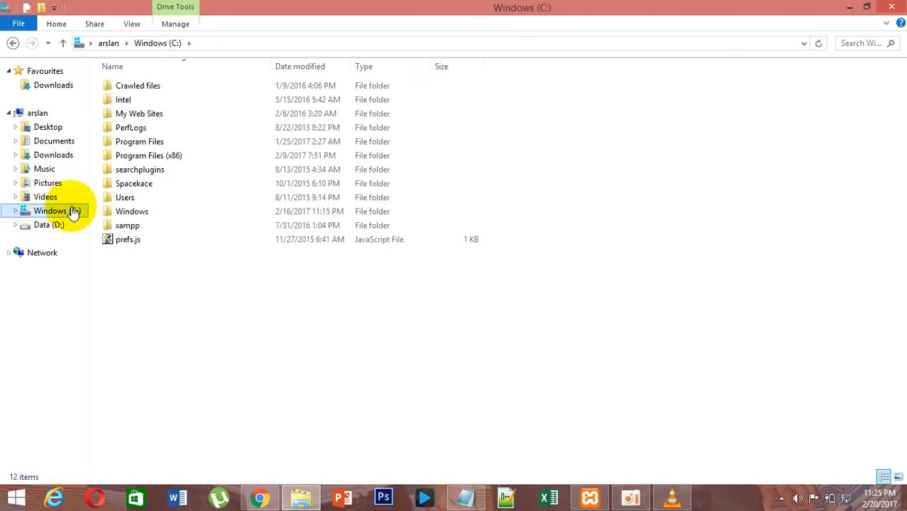
double_click(140, 225)
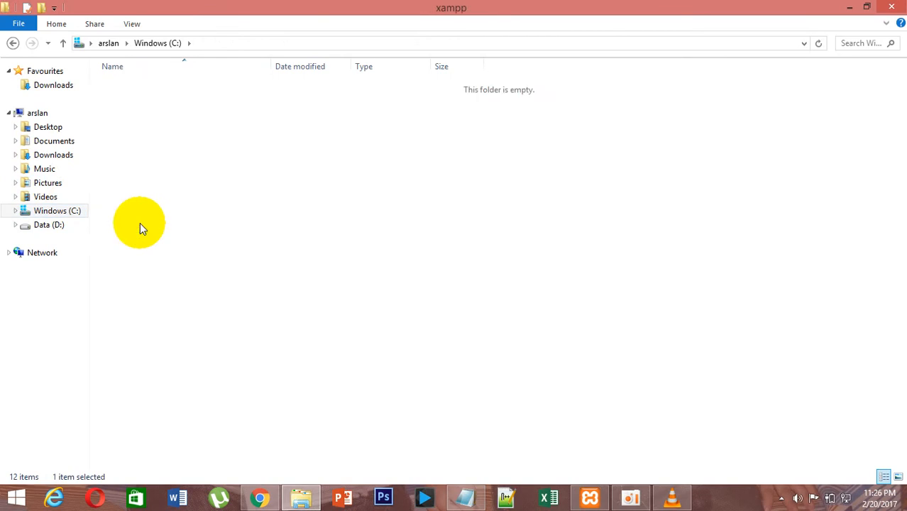
left_click(142, 227)
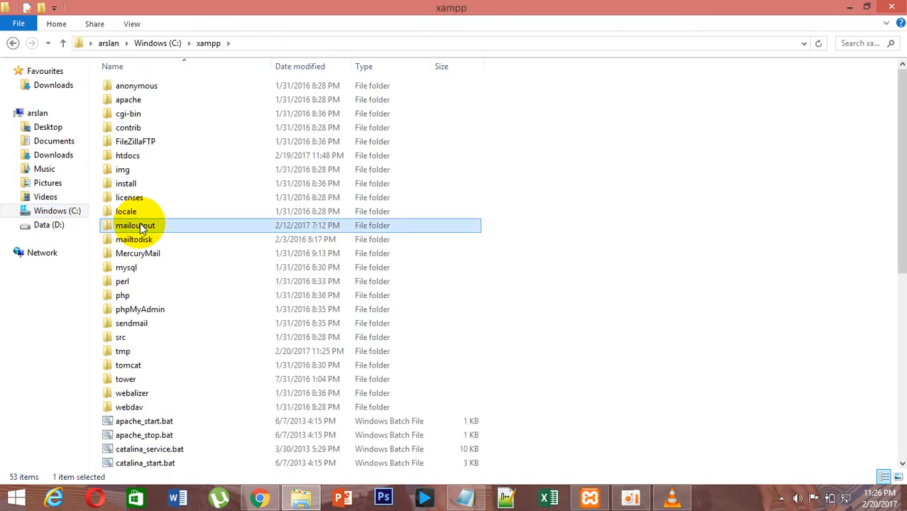
key("h")
key("Return")
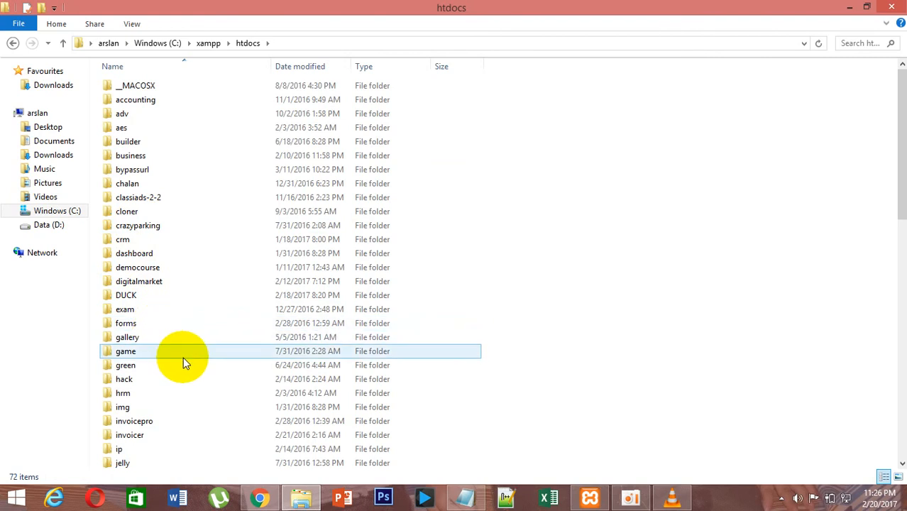
Paste the copied source code folder into htdocs as hrm1.
left_click(155, 394)
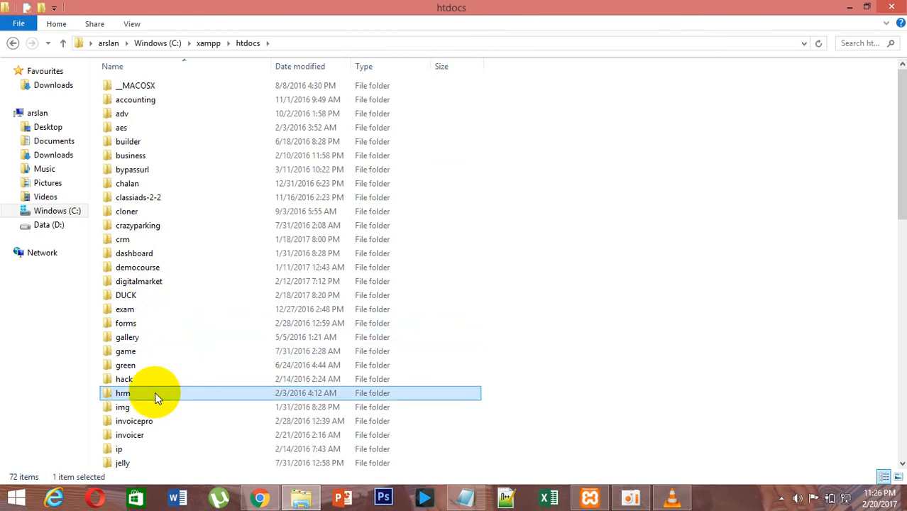
key("ctrl+v")
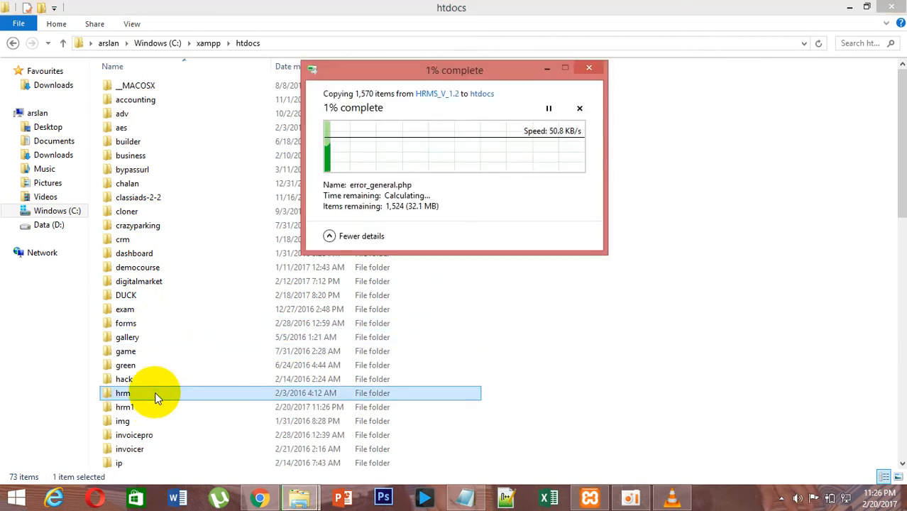
Switch to Notepad and add the note "i already have one in it thats why i saved it as hrm1".
left_click(474, 498)
type("i")
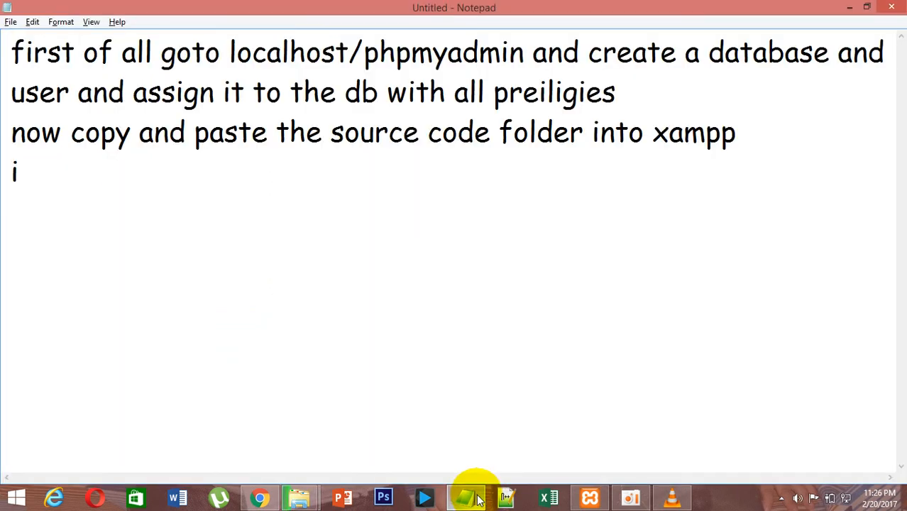
type(" already have")
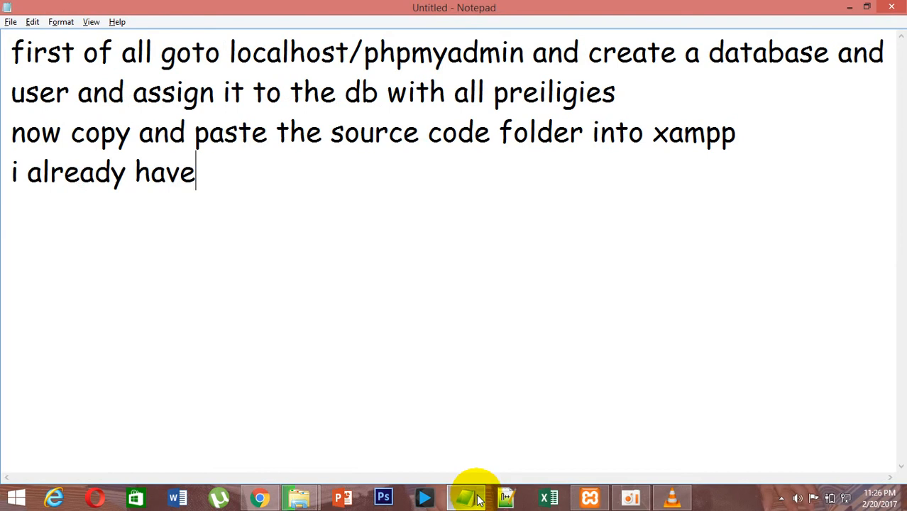
type(" one ")
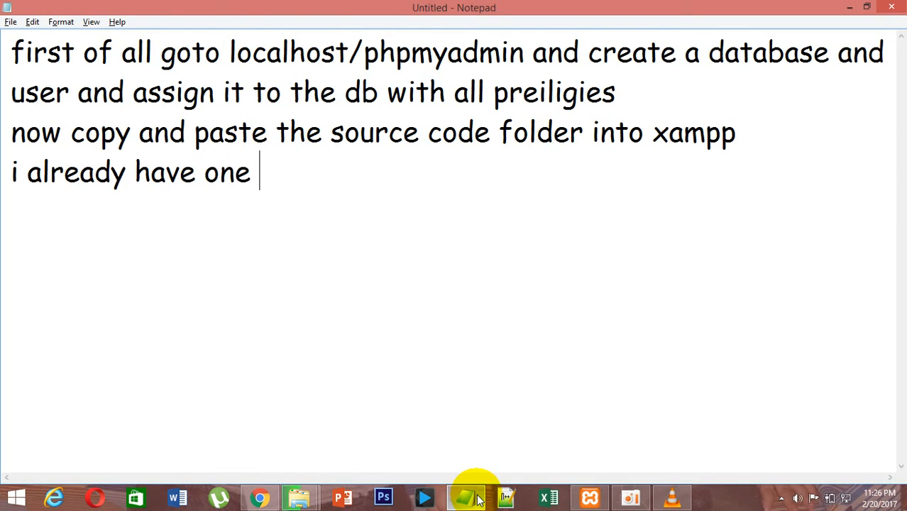
type("in it ")
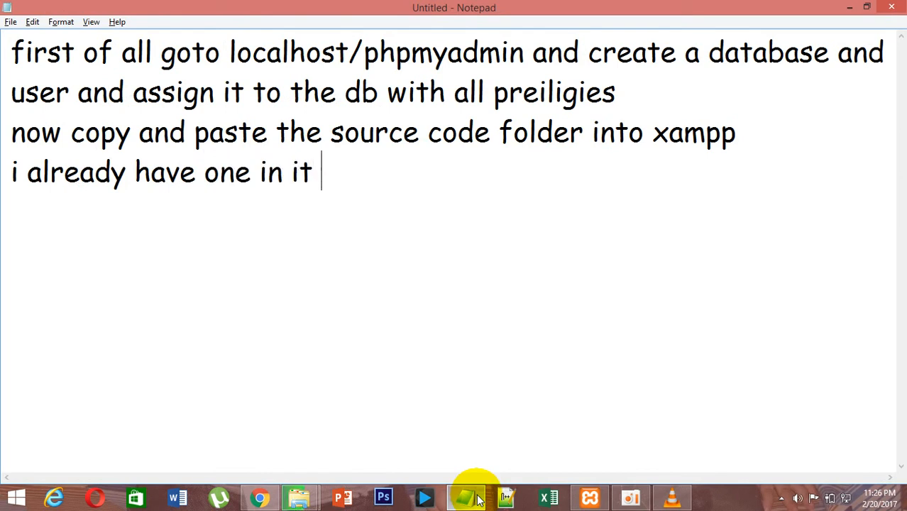
type("thats why i sav")
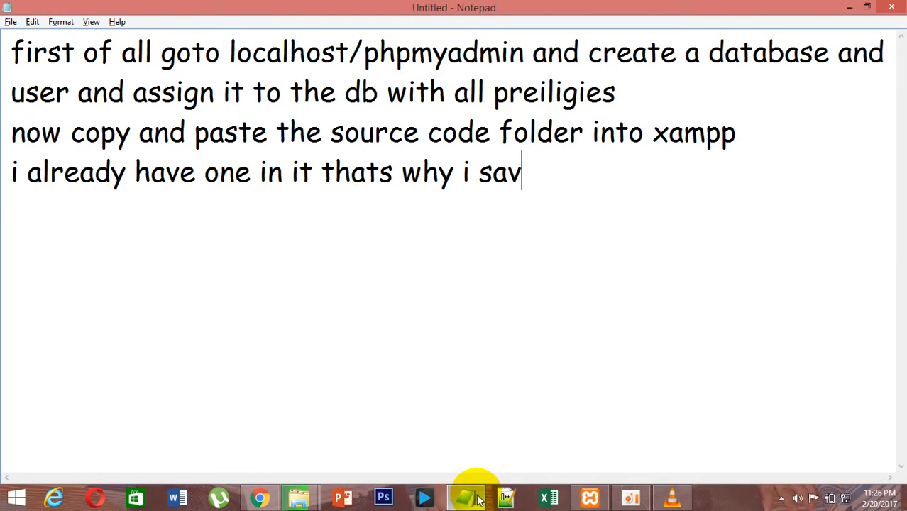
type("ed it as hrm1")
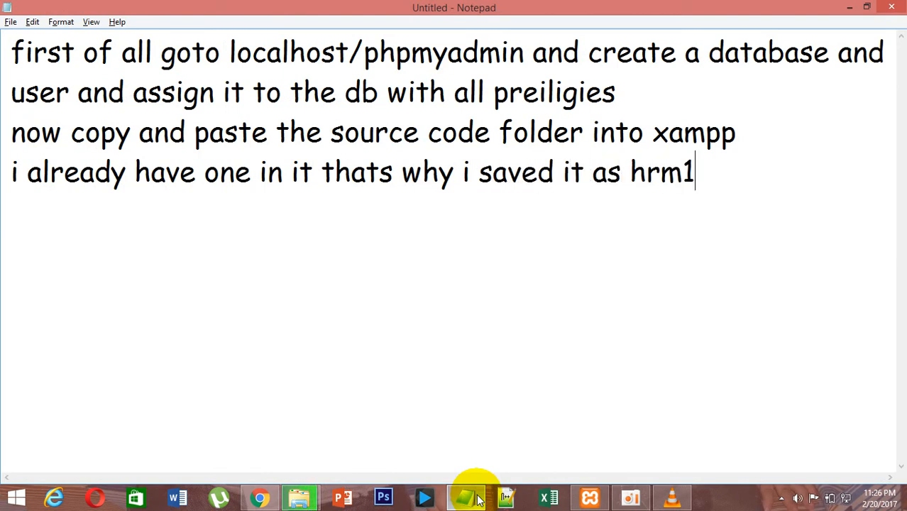
Open a new tab in the browser.
key("alt+Tab")
key("Tab")
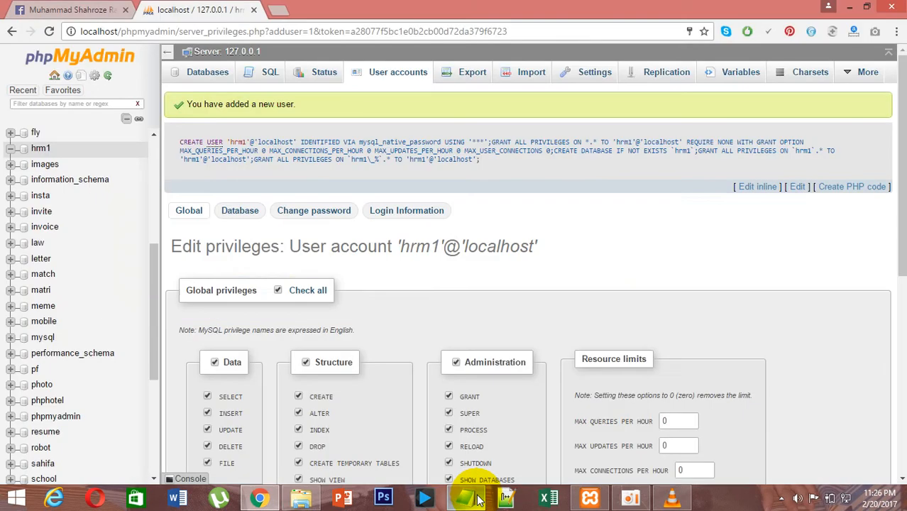
key("ctrl+t")
key("alt+Tab")
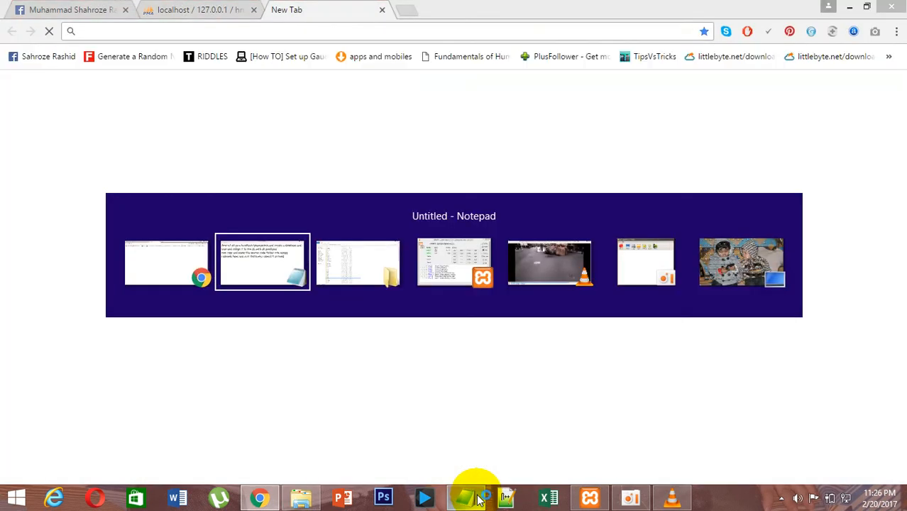
Add the note line "now run the source folder" in Notepad.
type("now")
key("BackSpace")
key("BackSpace")
key("Return")
type("now g")
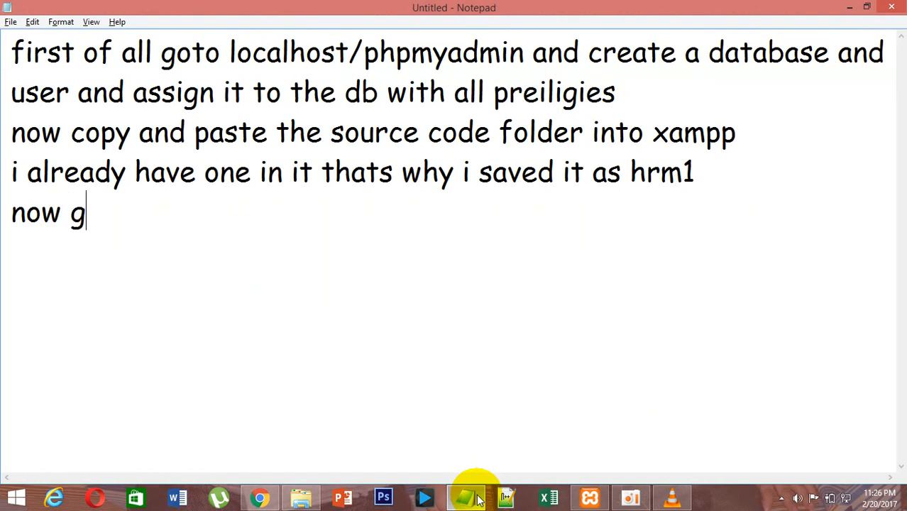
type("otothe")
key("BackSpace")
key("BackSpace")
key("BackSpace")
key("BackSpace")
key("BackSpace")
key("BackSpace")
key("BackSpace")
key("BackSpace")
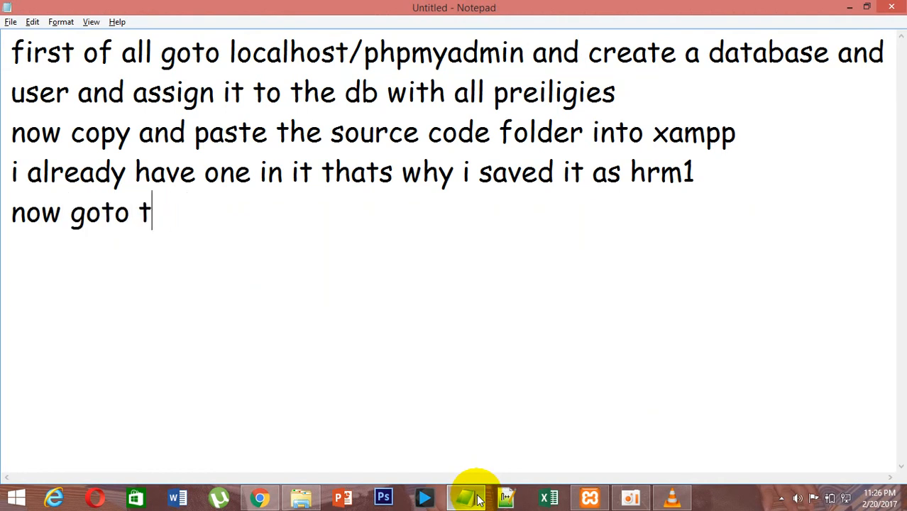
type("run the")
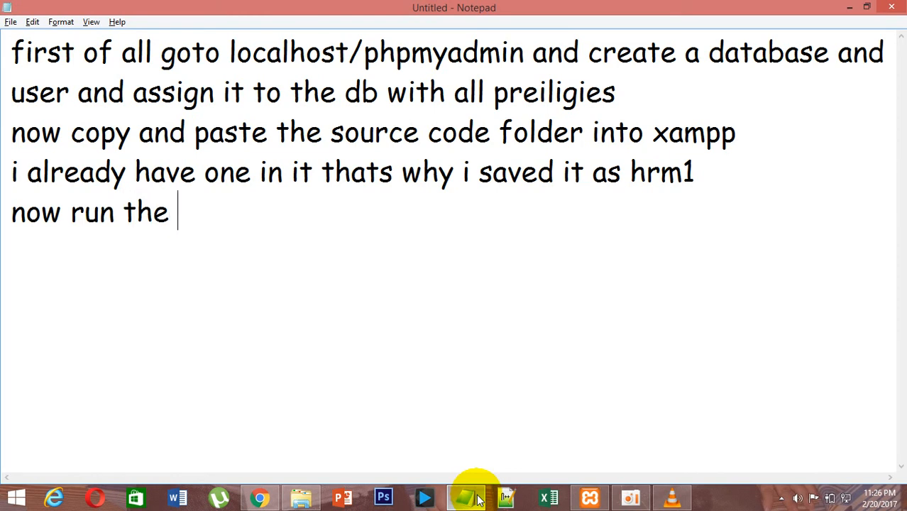
type(" source")
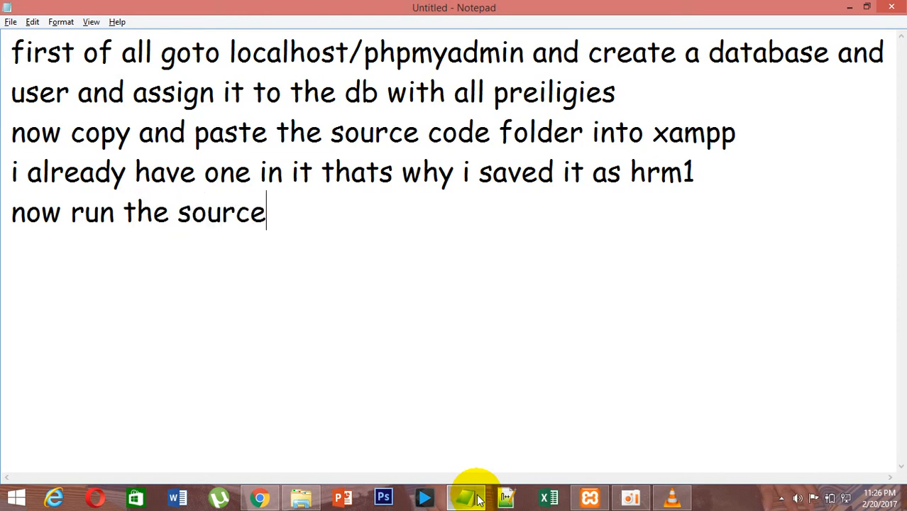
type(" folder")
key("Return")
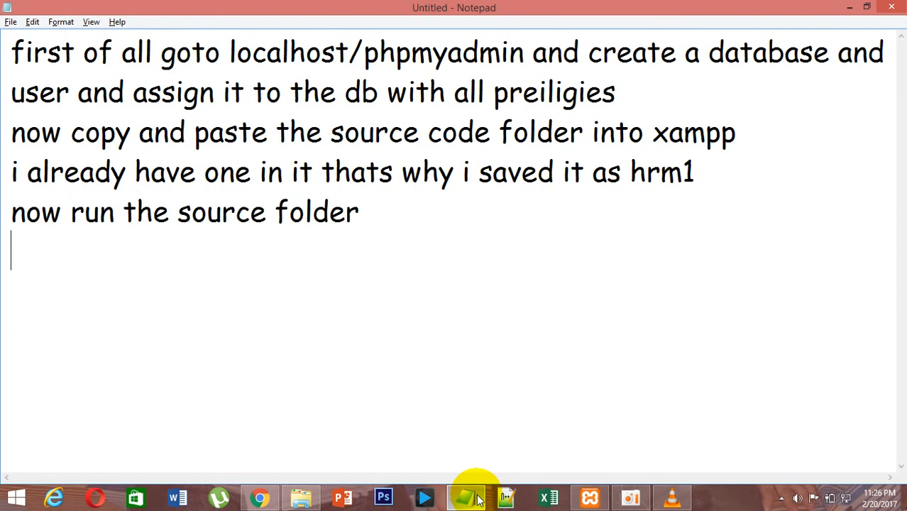
Open localhost/hrm1 in the new browser tab.
key("alt+Tab")
type("localhost")
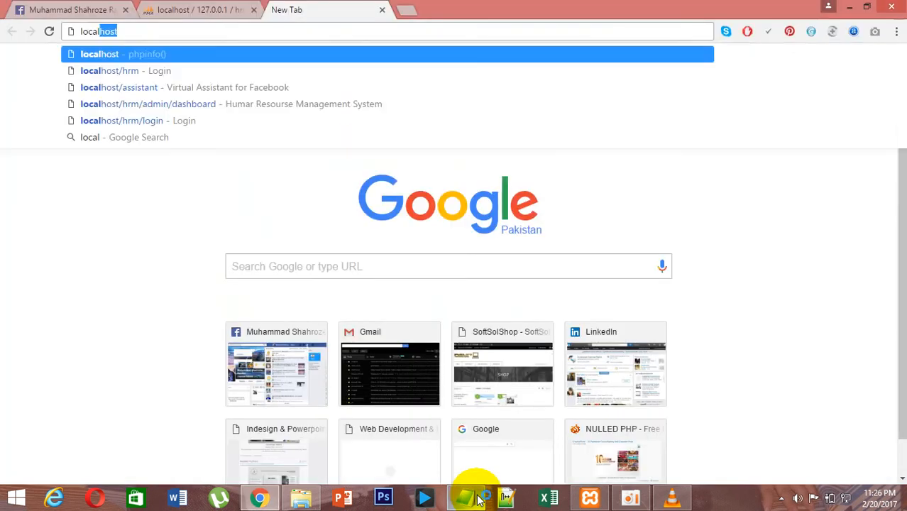
type("/hrm1/install/")
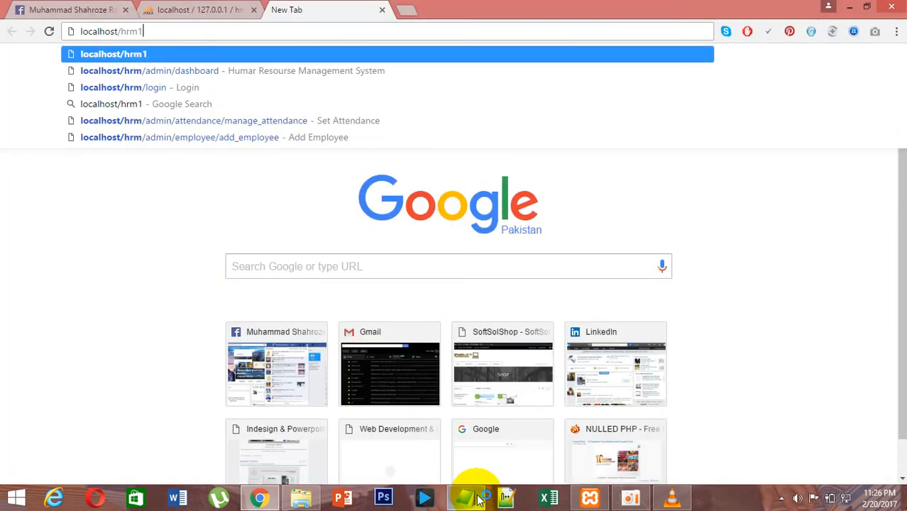
key("Return")
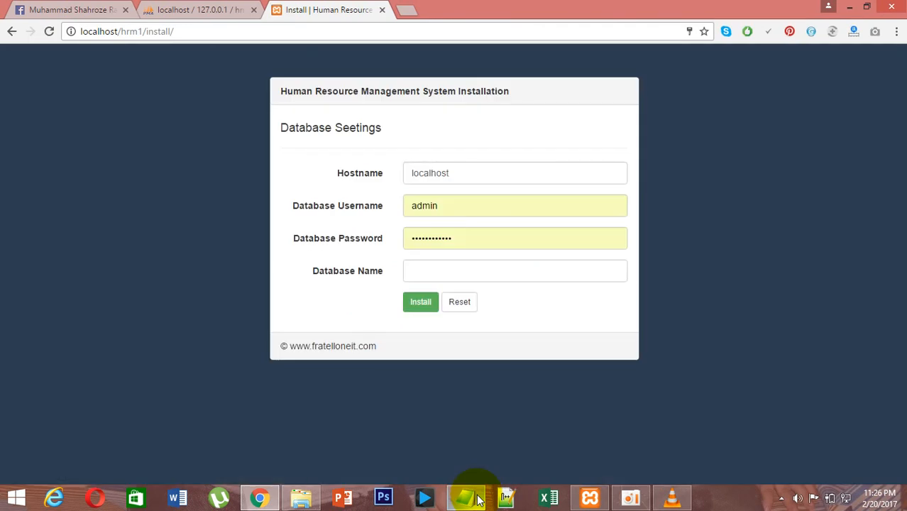
Add the note line "now enter the database details" in Notepad.
key("alt+Tab")
type("now ")
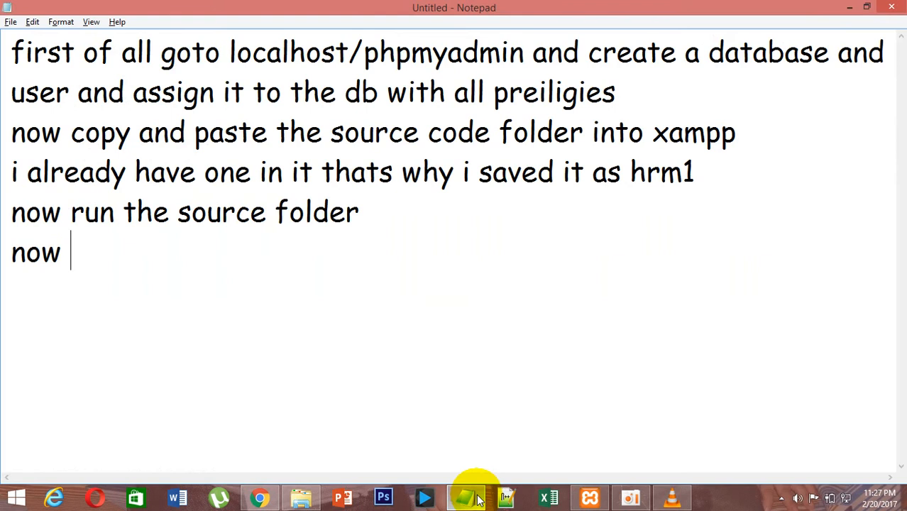
type("enter the")
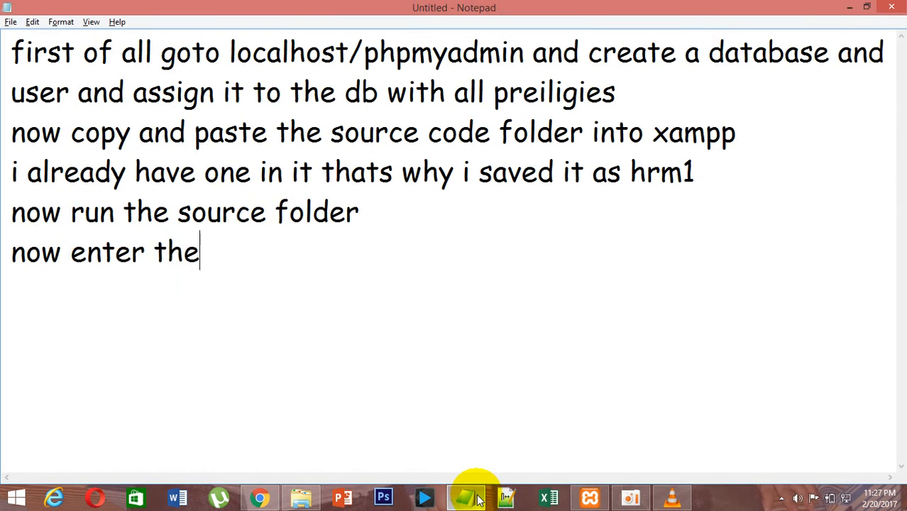
type(" database deatail")
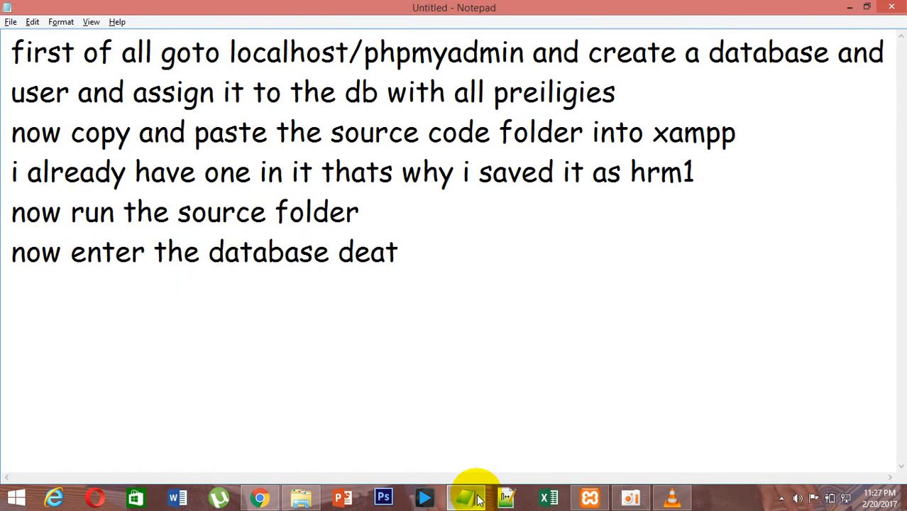
key("BackSpace")
key("BackSpace")
key("BackSpace")
key("BackSpace")
key("BackSpace")
type("tails")
key("Return")
Fill the installer with database username hrm1, the database password and database name hrm1, and run Install.
key("alt+Tab")
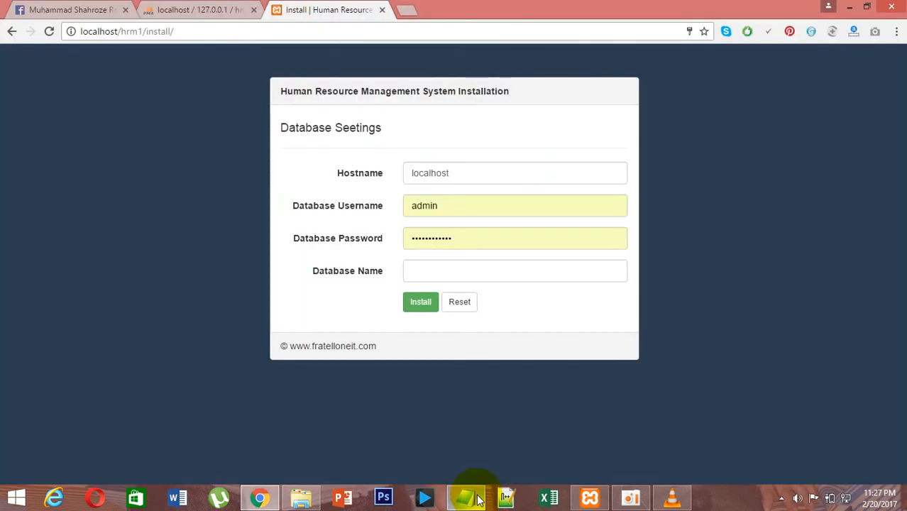
double_click(421, 207)
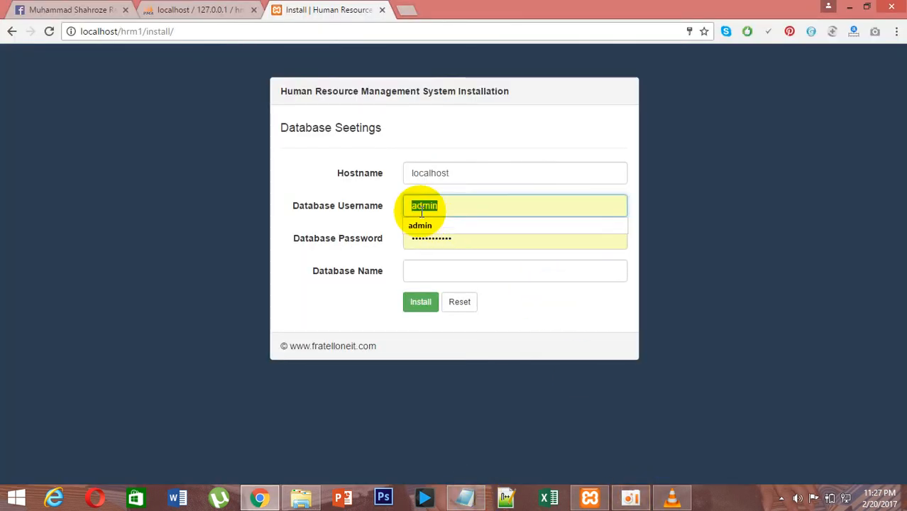
type("hrm")
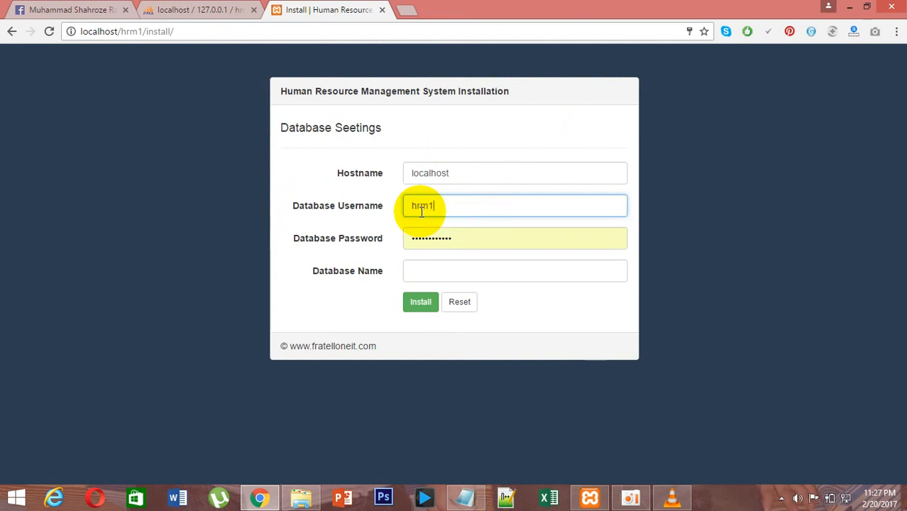
type("1")
key("Tab")
type("hr")
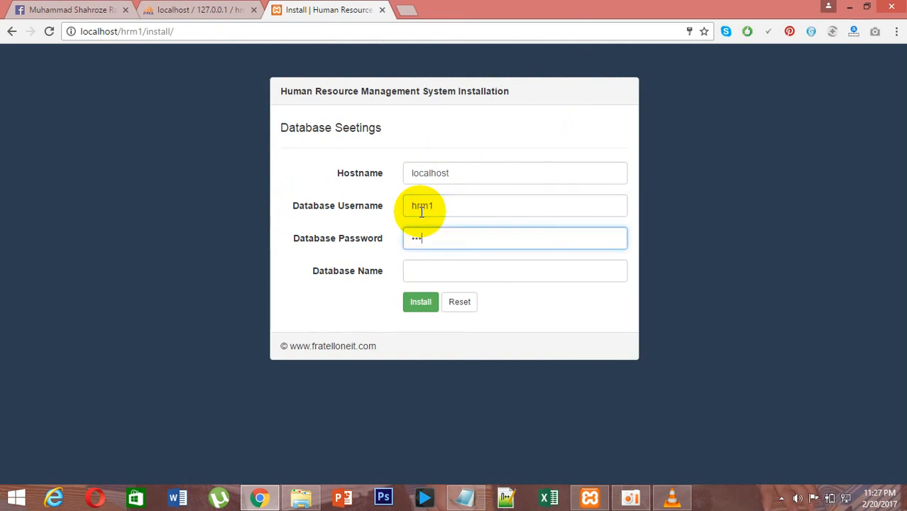
key("Tab")
type("hrm1")
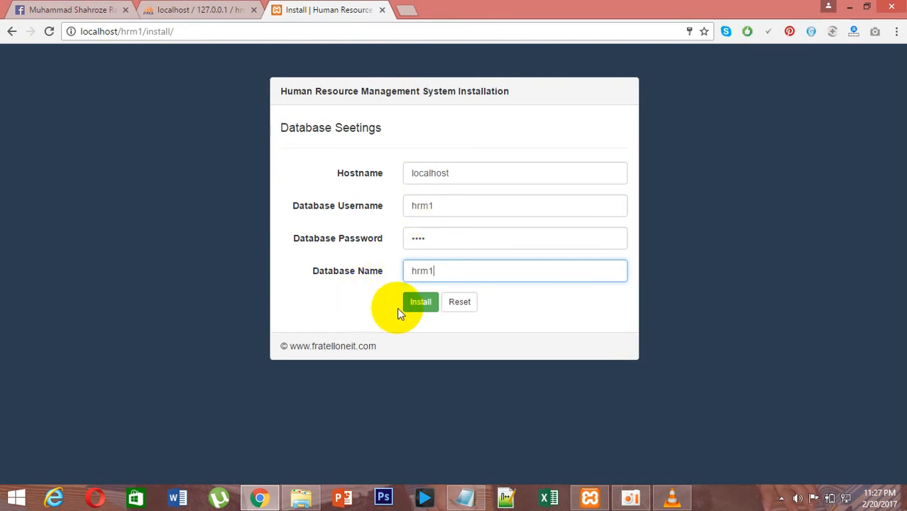
left_click(418, 306)
Add the note line "and click install" in Notepad.
key("alt+Tab")
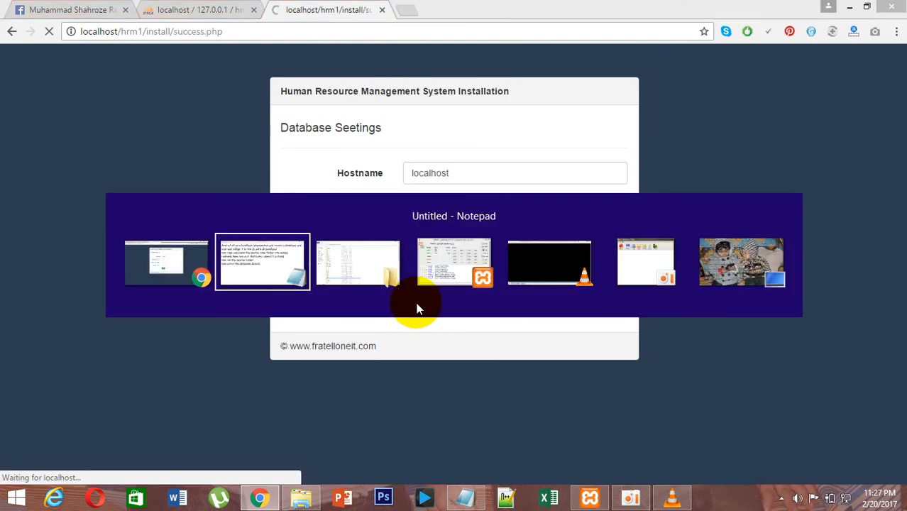
type("and clo")
key("BackSpace")
type("ick instal")
Decline the browser's save-password prompt and highlight the admin panel login and password values.
key("alt+Tab")
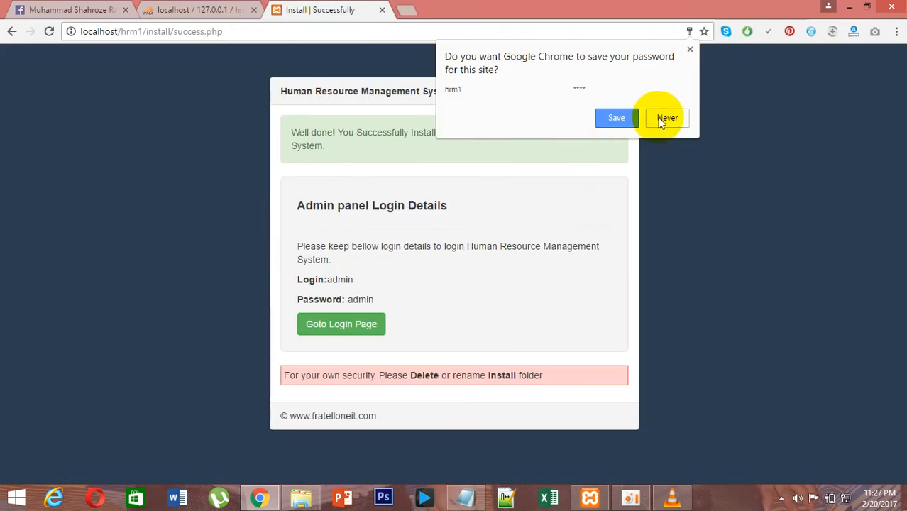
left_click(689, 49)
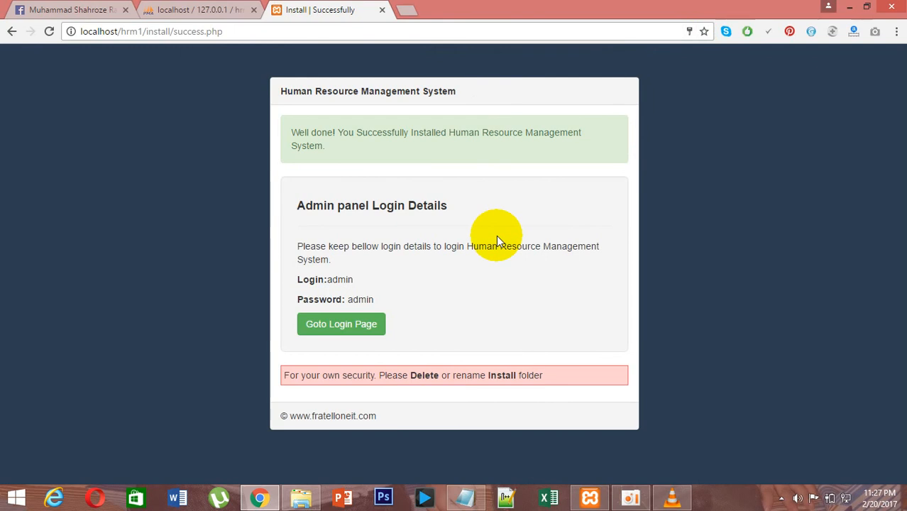
double_click(341, 279)
double_click(361, 299)
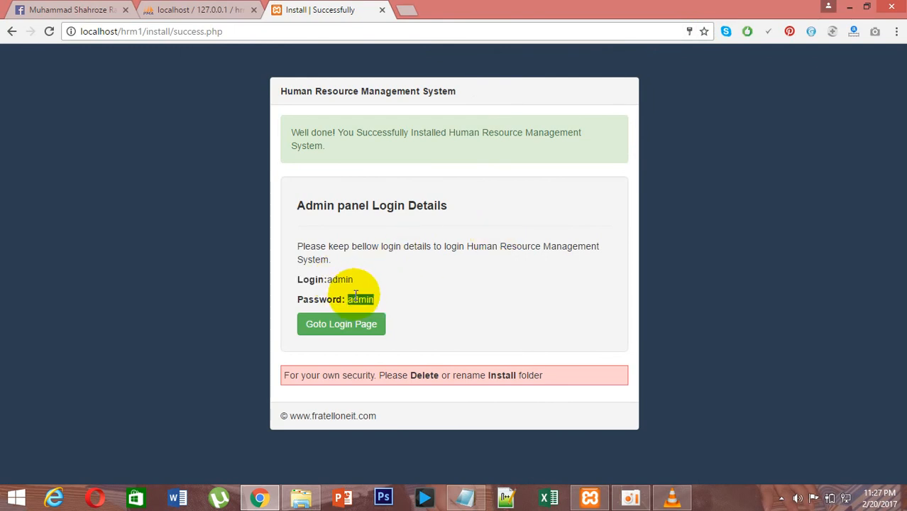
Add the note line "its installed now delete the install folder from the xampp panel" in Notepad.
left_click(476, 501)
type("its installed ")
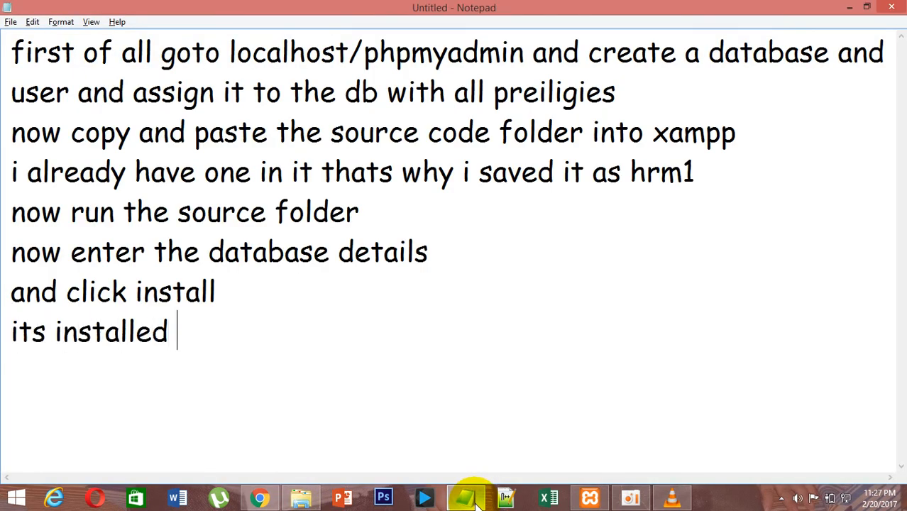
type("npwow d")
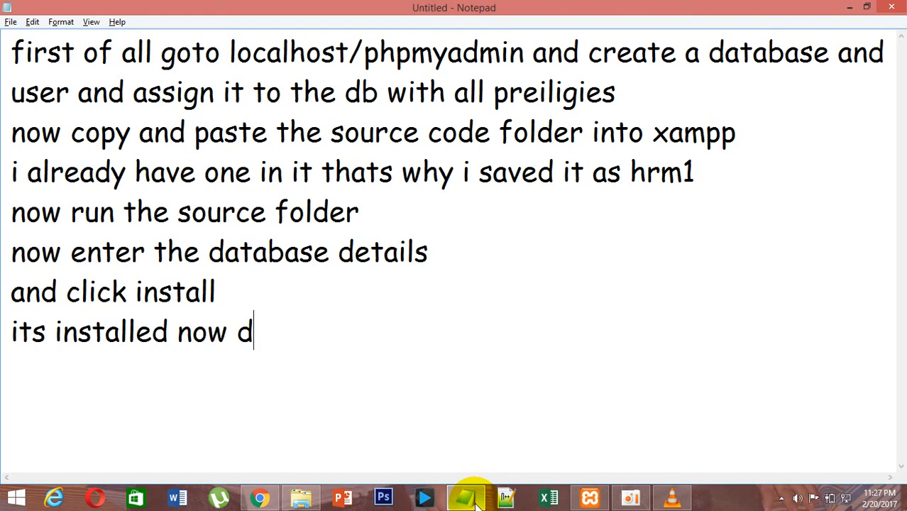
type("elete the ins")
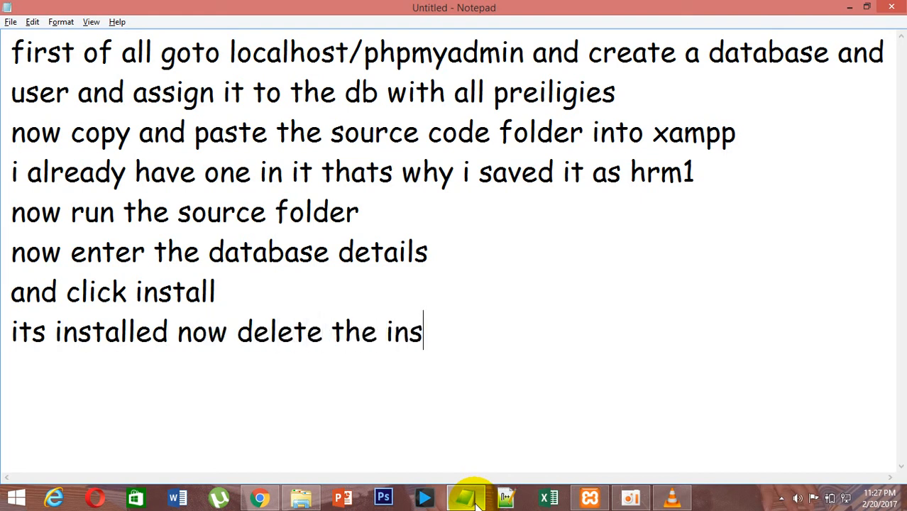
type("tall folde")
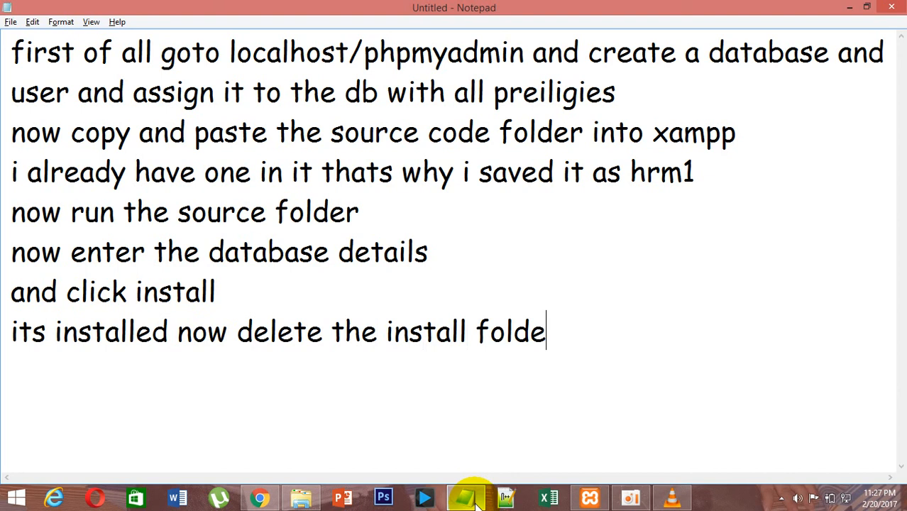
type("r from the")
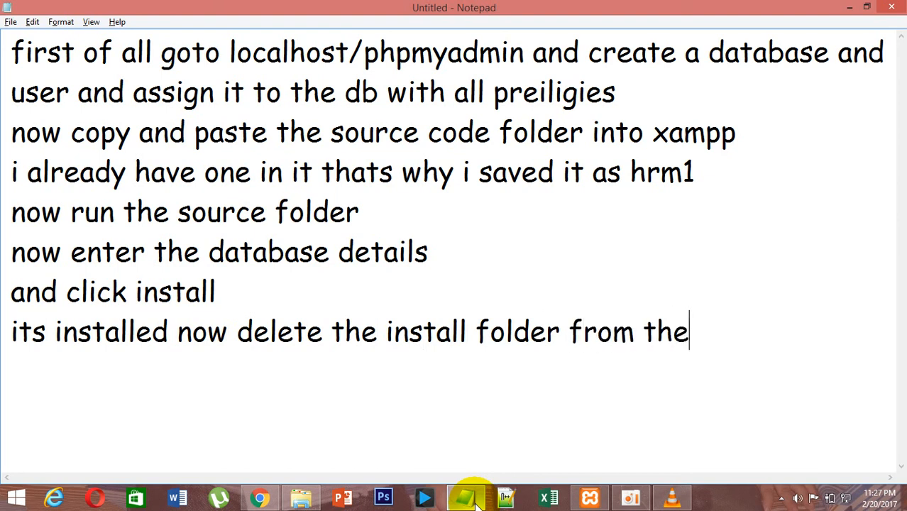
type(" za")
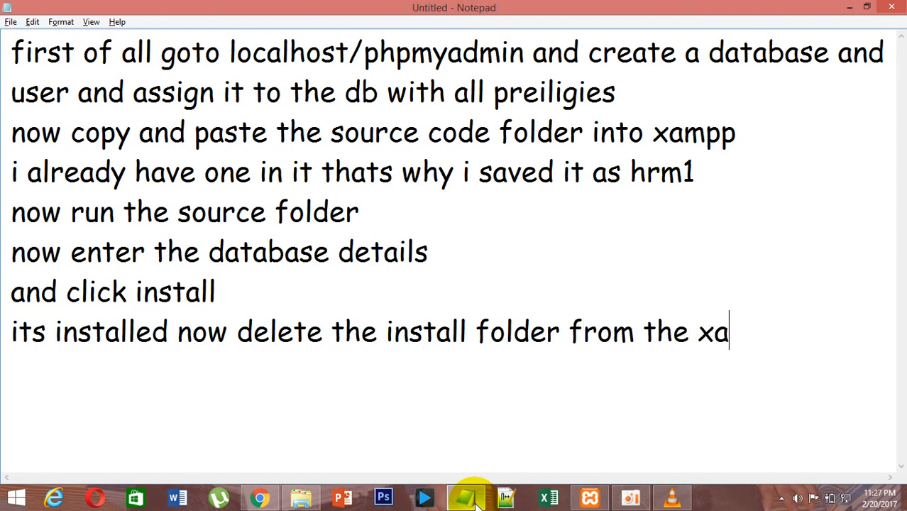
type("mpp panel")
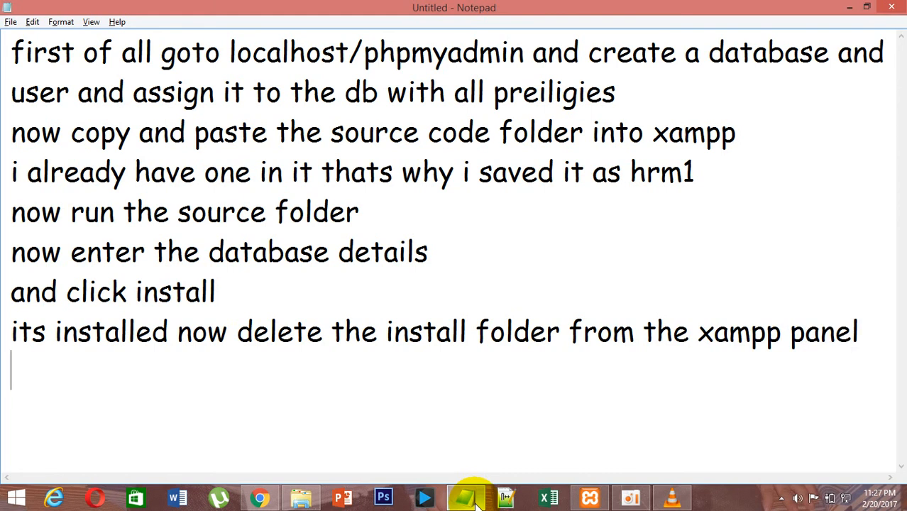
Delete the install folder from the hrm1 folder under xampp htdocs.
key("alt+Tab")
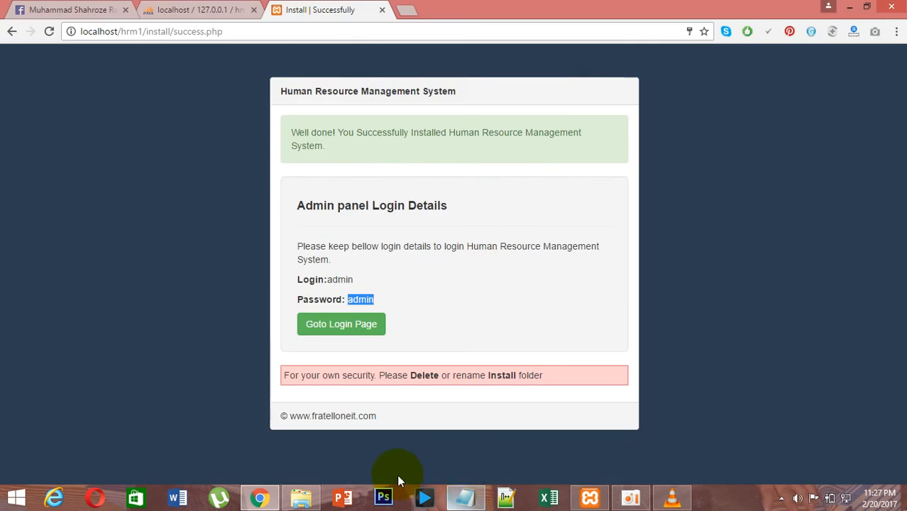
left_click(344, 324)
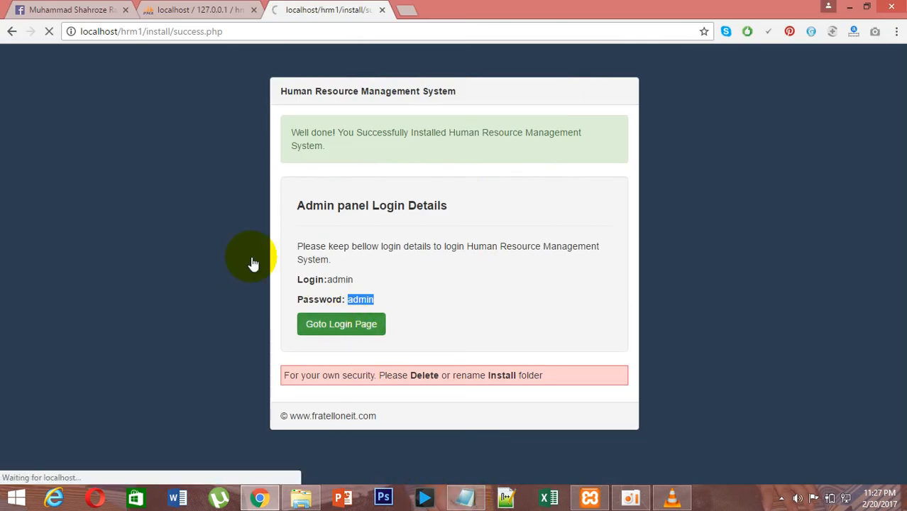
key("alt+Tab")
key("alt+Tab")
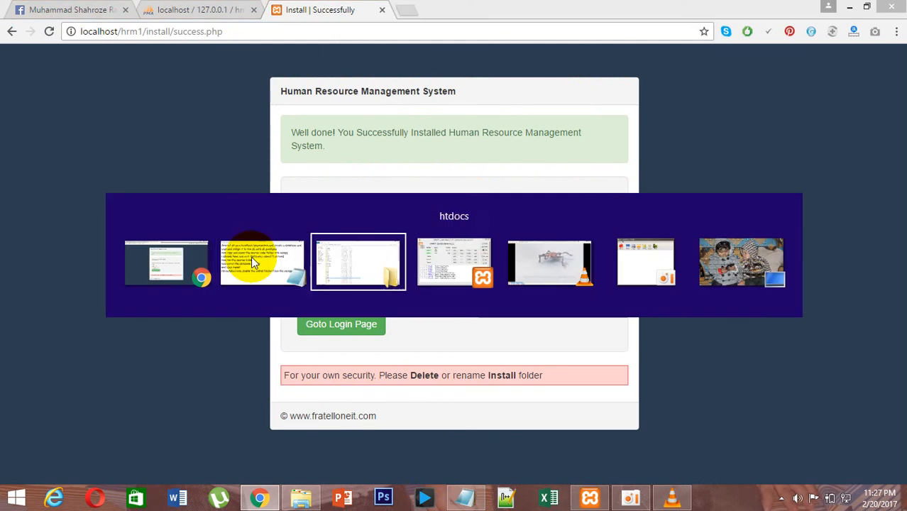
key("Return")
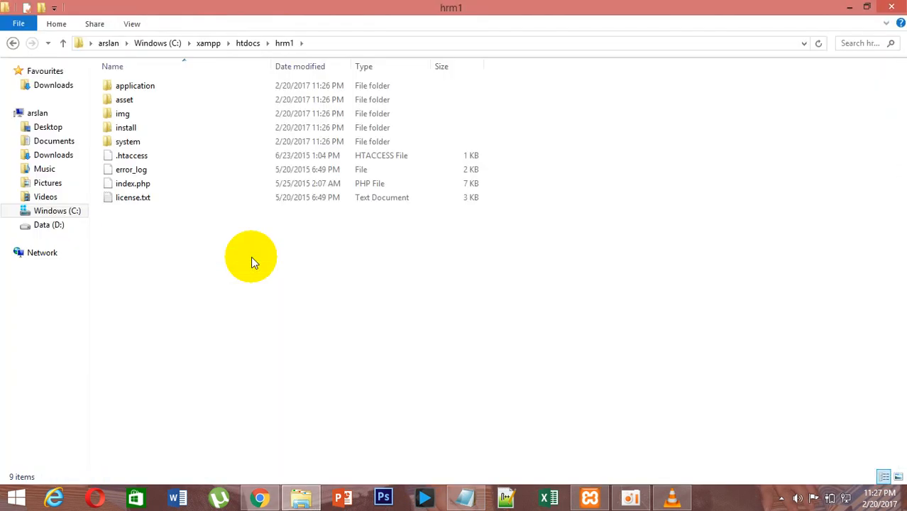
key("Down")
key("Down")
key("Down")
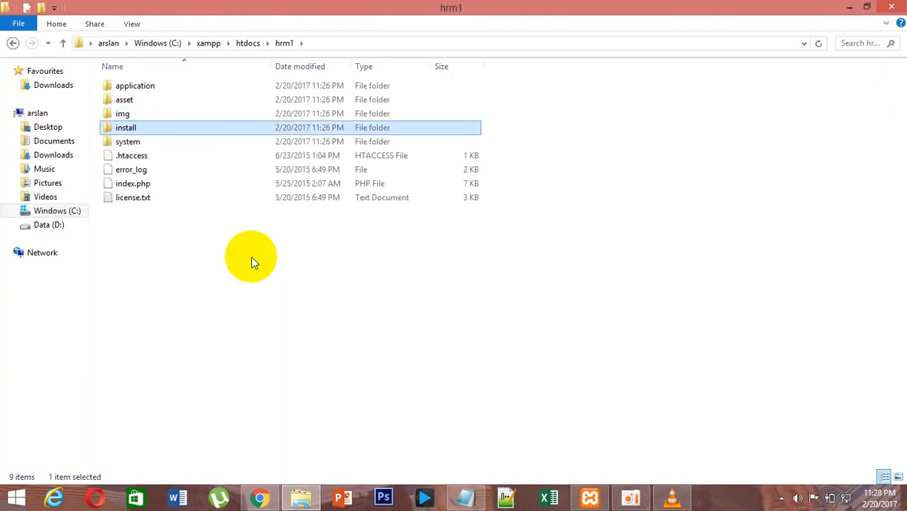
right_click(134, 132)
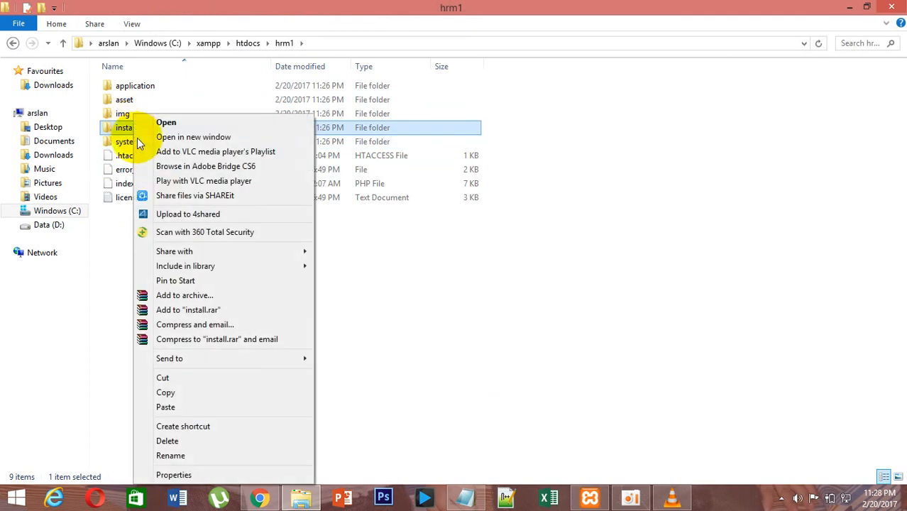
left_click(188, 442)
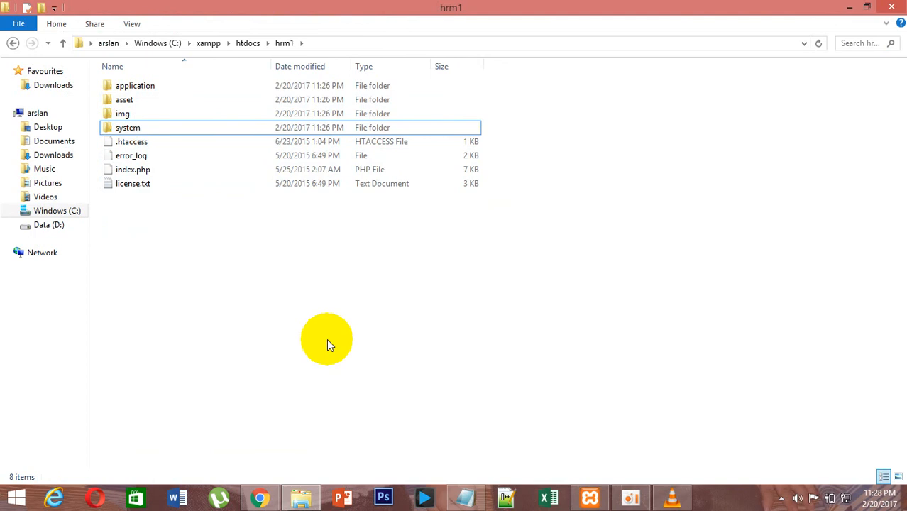
Open the HRMS login page and sign in to the admin panel with the admin login and password.
left_click(263, 498)
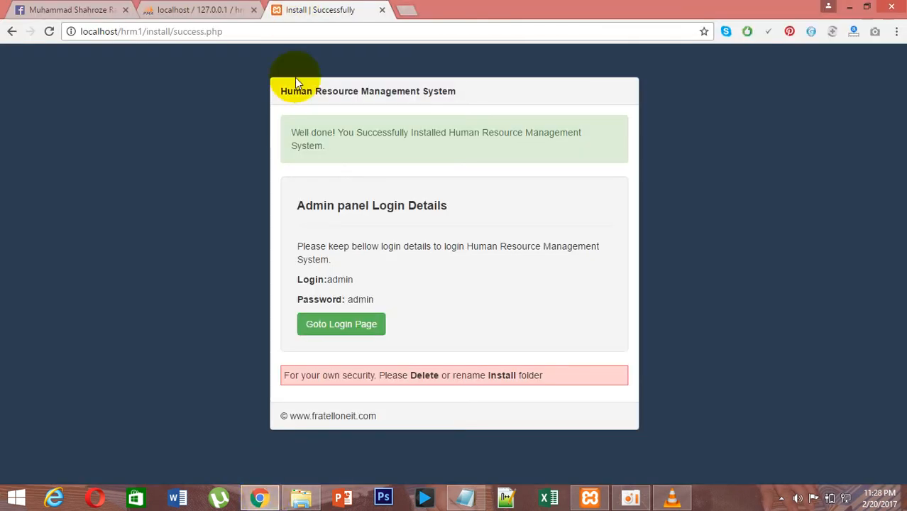
left_click(357, 333)
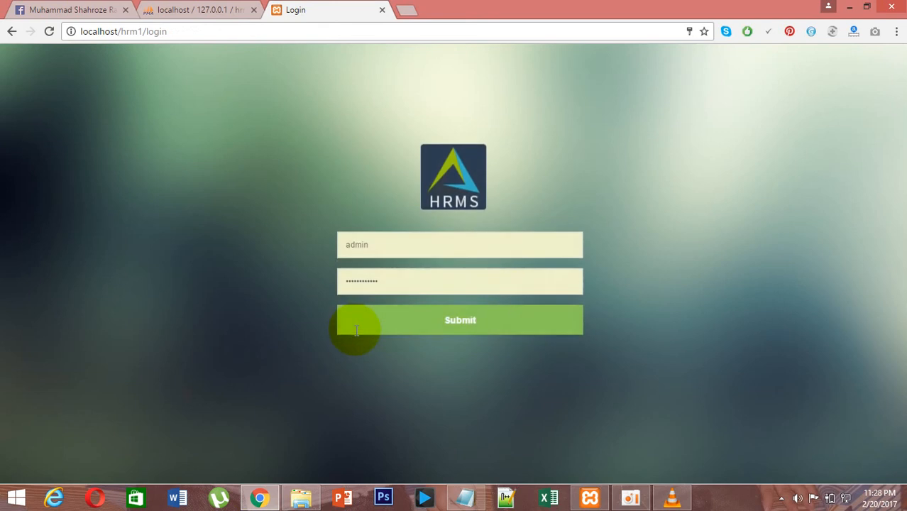
double_click(365, 274)
key("BackSpace")
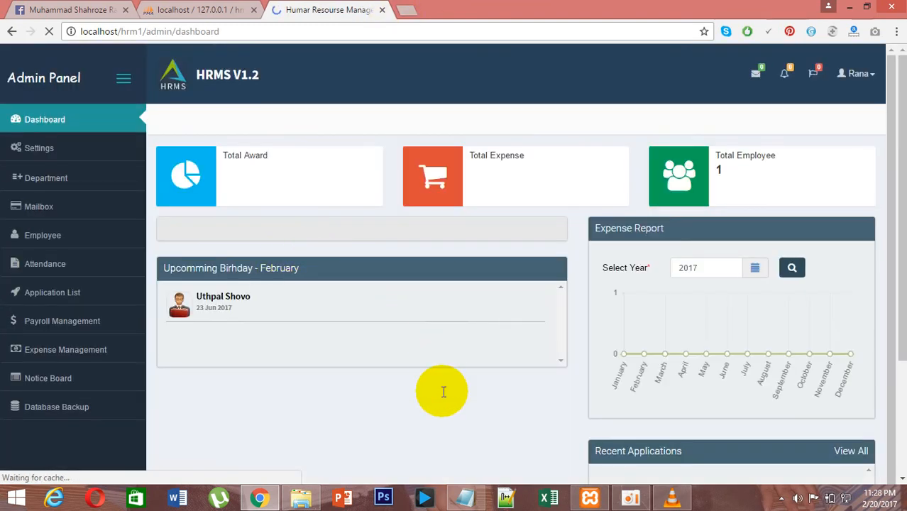
Add the closing note line "thats all" in Notepad.
left_click(466, 500)
type("thats all")
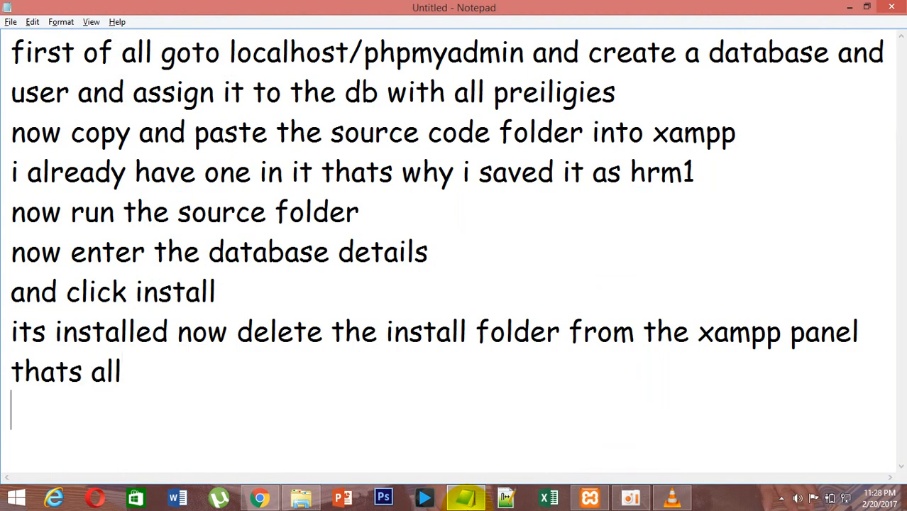